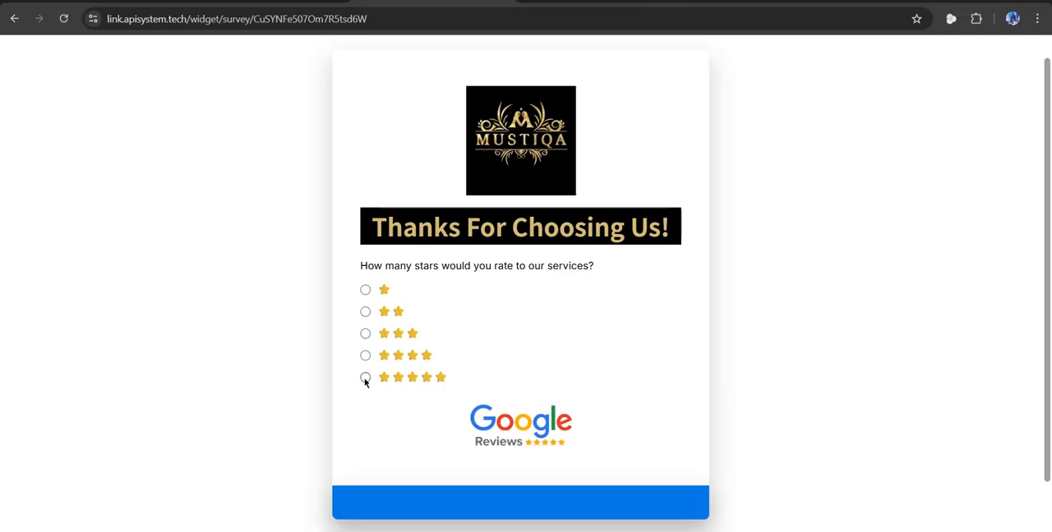
Choose the five-star rating in the live customer survey to test its redirect.
click(364, 378)
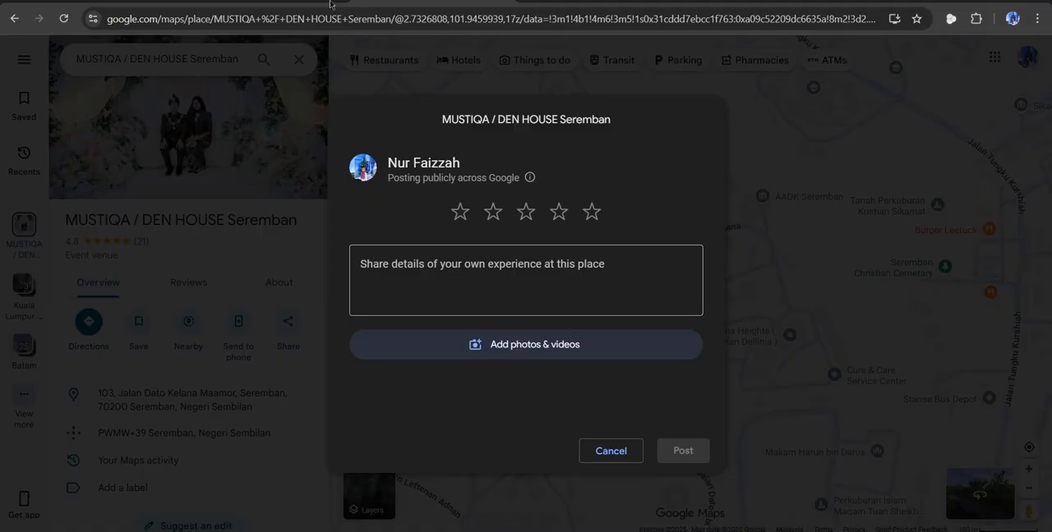
Switch to HighLevel and open the Google Review Survey from the Website & Funnel surveys for editing.
click(301, 4)
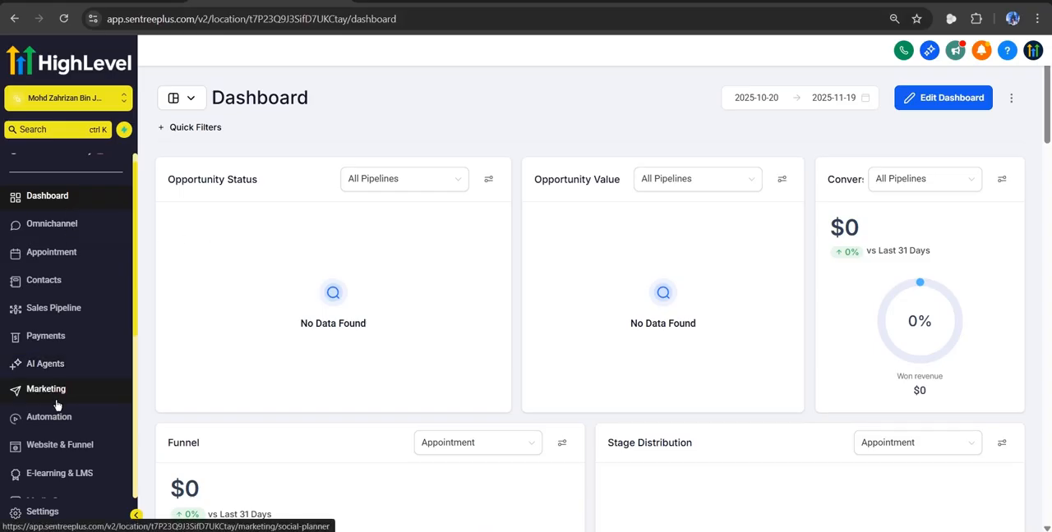
click(71, 456)
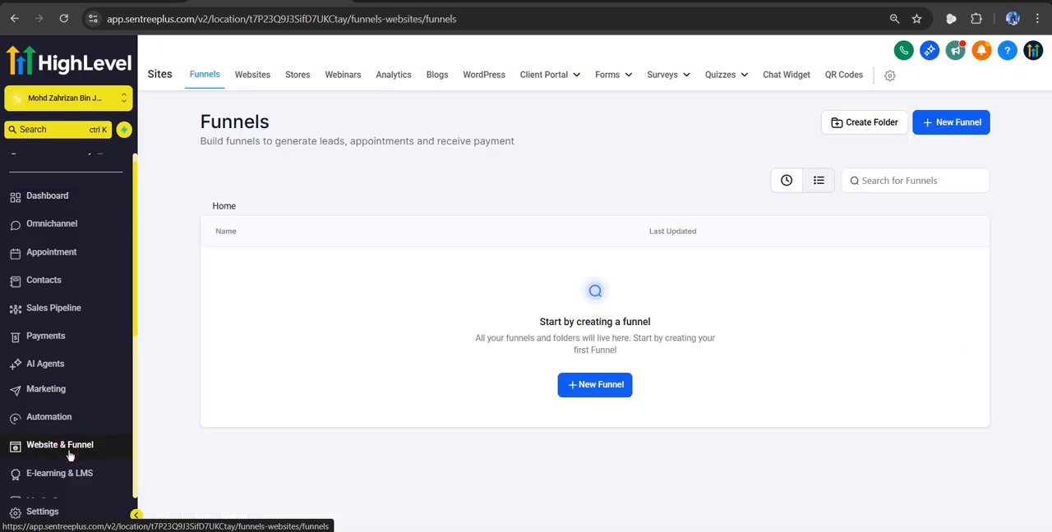
mouse_move(664, 86)
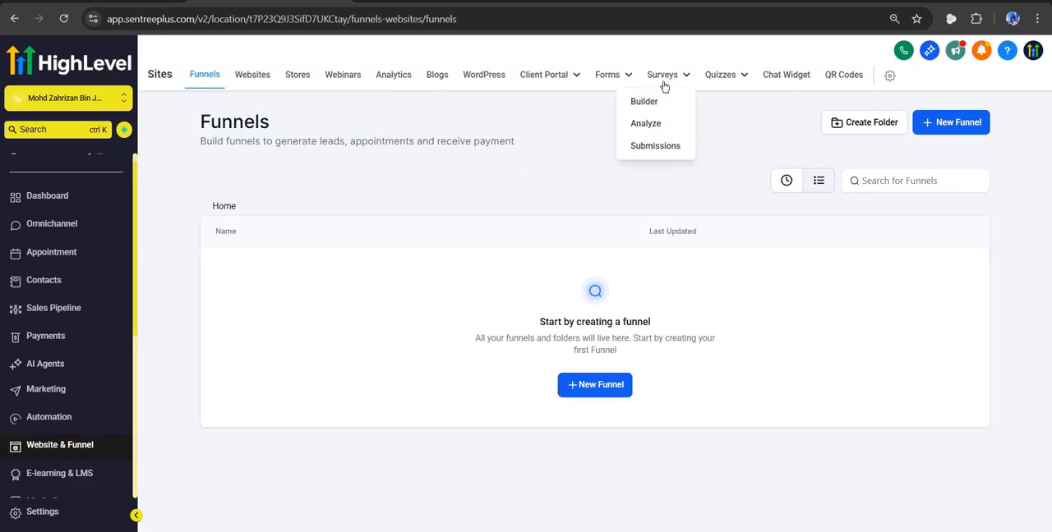
click(664, 76)
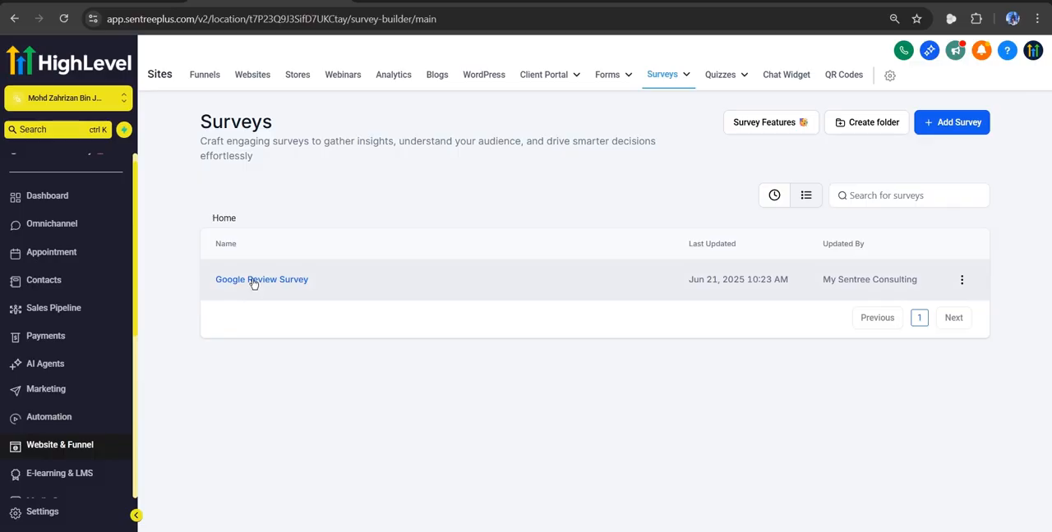
click(253, 280)
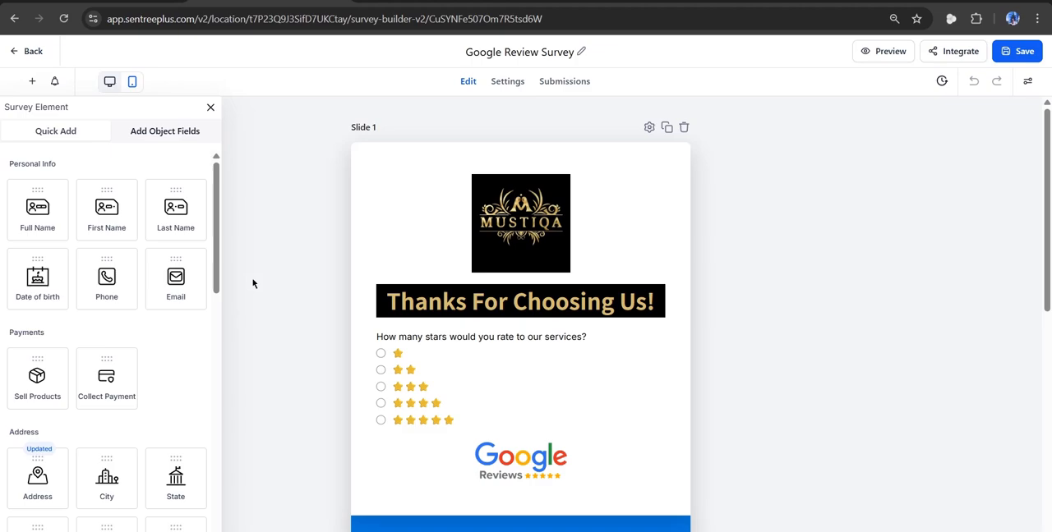
Examine the logo image and star-rating question on Slide 1, along with the element types available for building the survey.
click(487, 233)
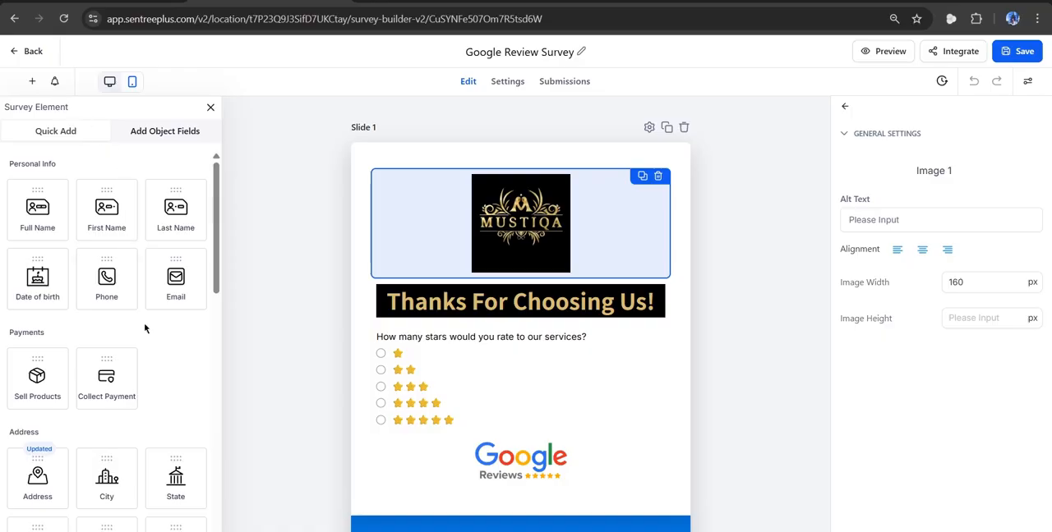
scroll(146, 328, down, 2)
scroll(145, 330, up, 2)
click(464, 382)
scroll(159, 356, down, 3)
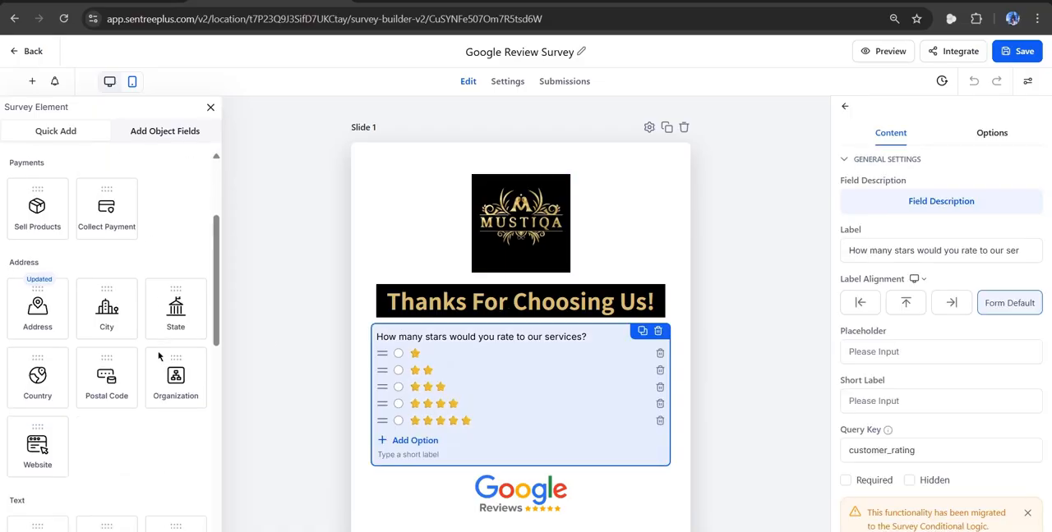
scroll(158, 356, up, 2)
scroll(159, 356, up, 2)
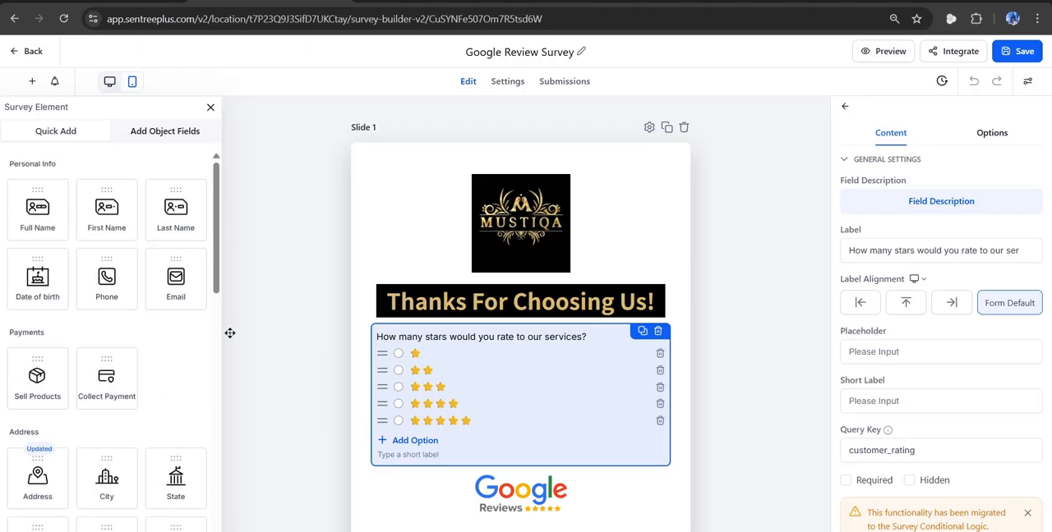
scroll(165, 360, down, 3)
scroll(165, 360, down, 4)
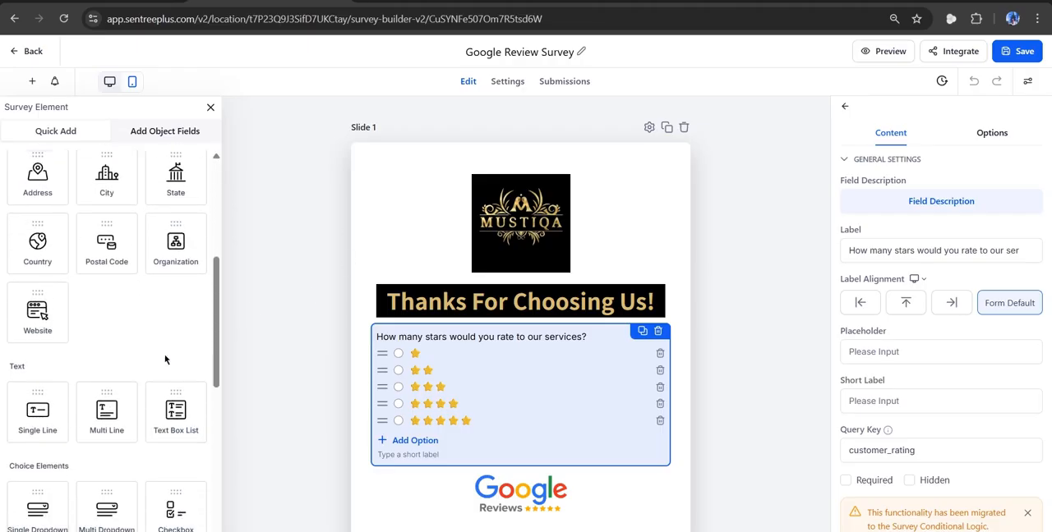
scroll(165, 360, down, 5)
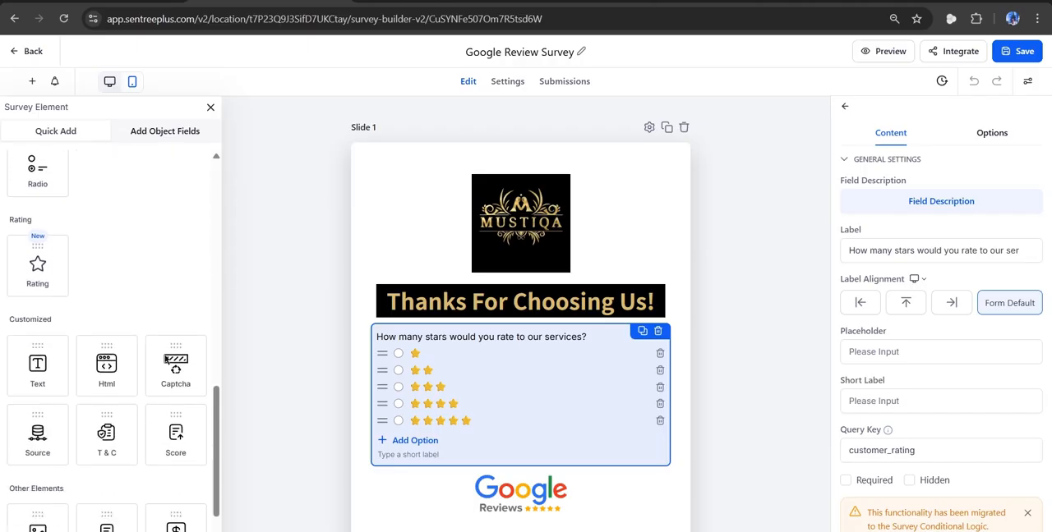
click(165, 357)
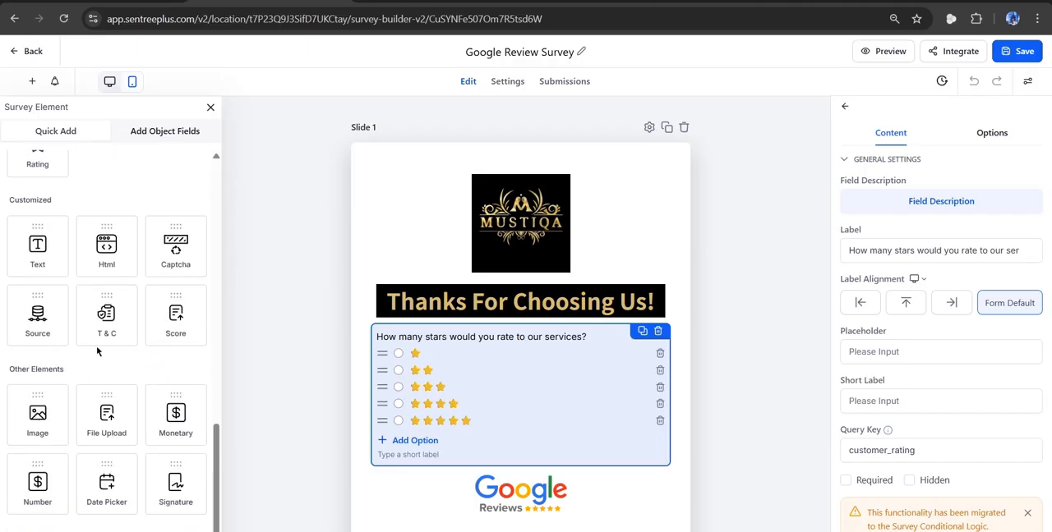
scroll(97, 351, up, 1)
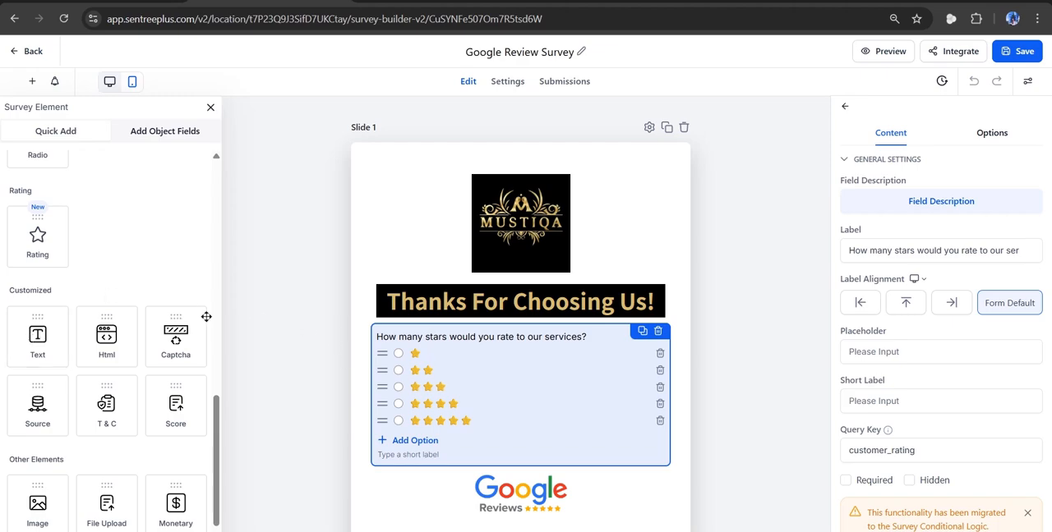
scroll(115, 261, up, 2)
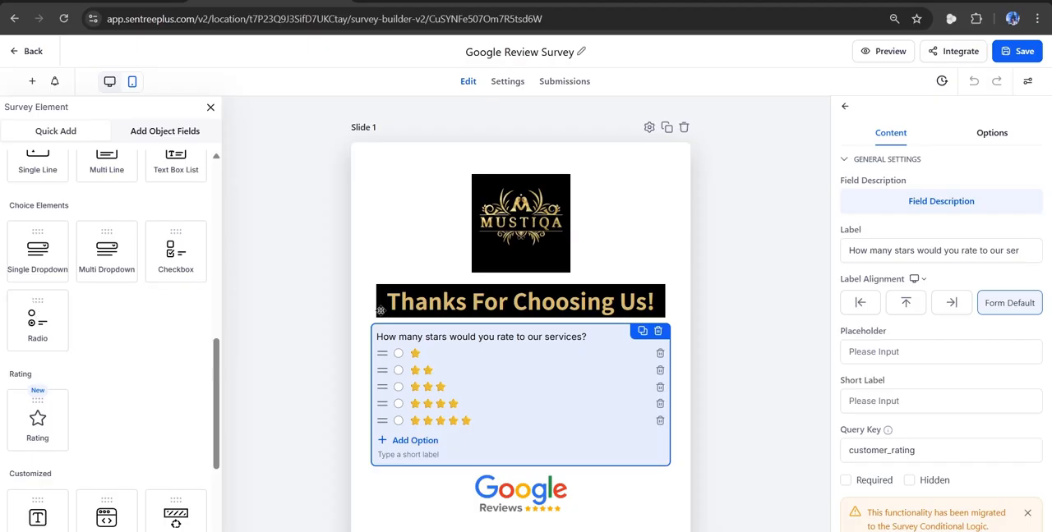
Inspect the star-rating question's logic for each rating and the destination options offered for one star.
double_click(402, 364)
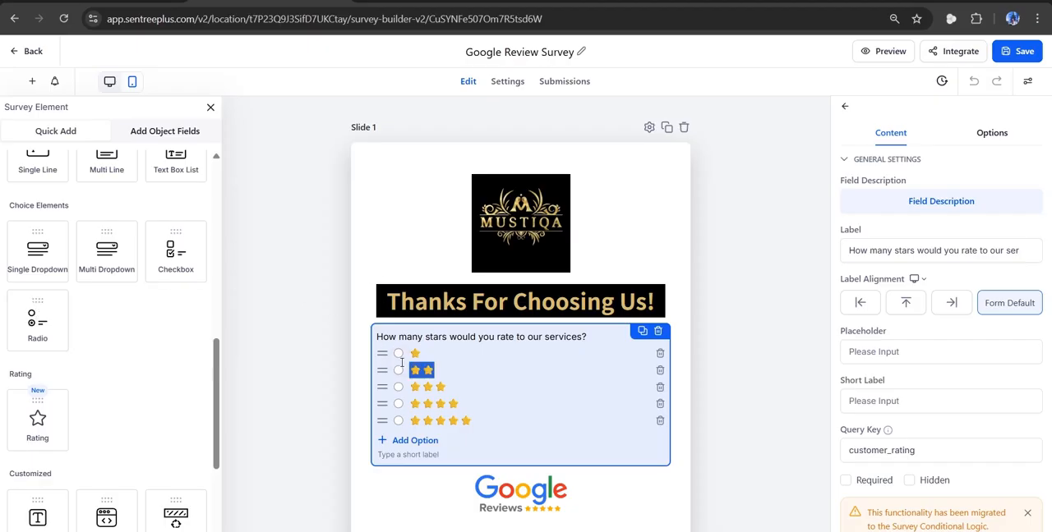
click(395, 267)
click(477, 361)
scroll(950, 282, down, 4)
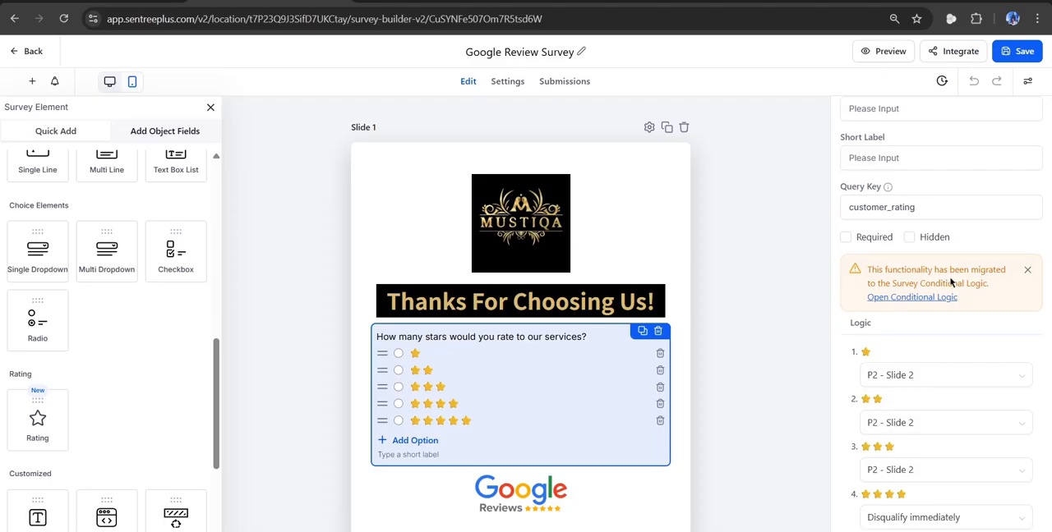
scroll(950, 282, down, 2)
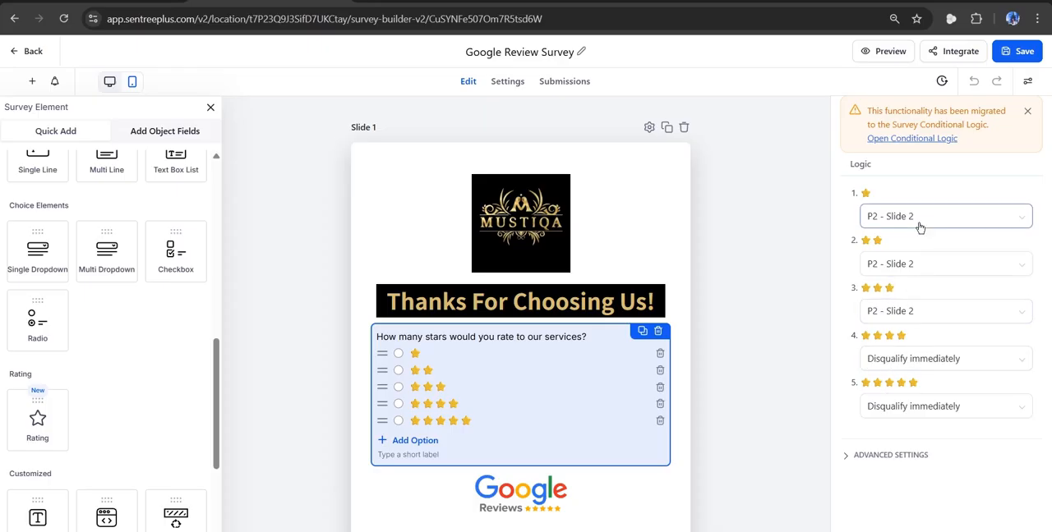
click(1007, 222)
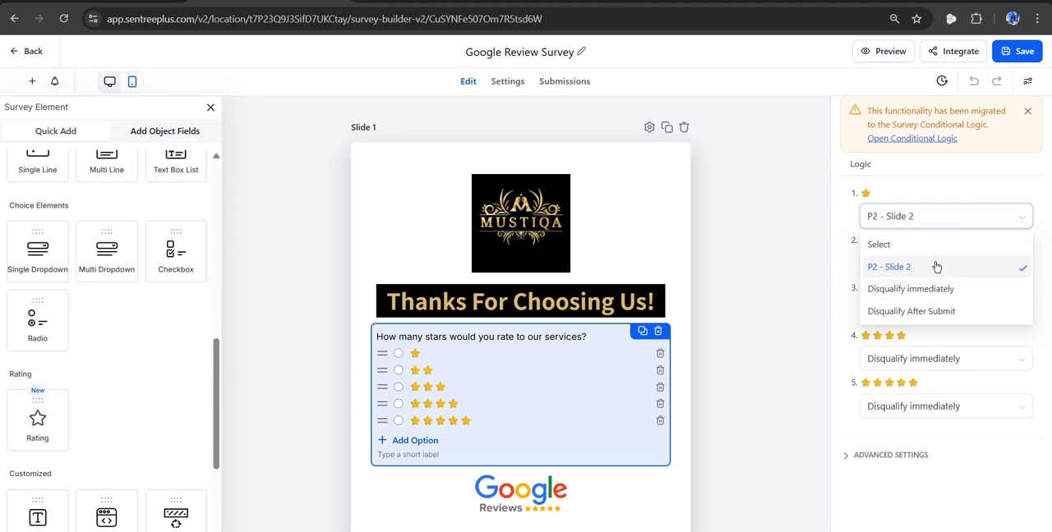
click(901, 204)
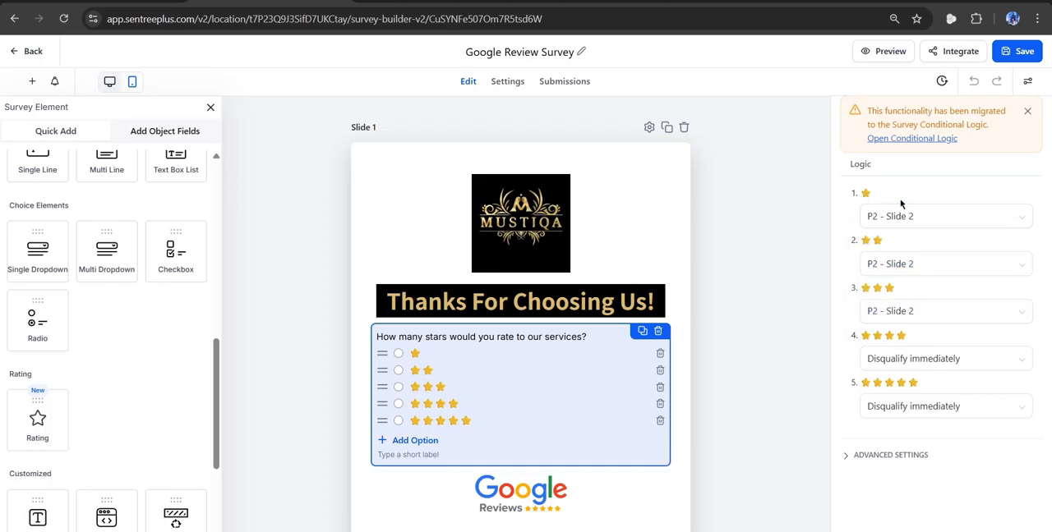
Review the feedback form on Slide 2, inspecting the settings of its heading text and First Name field.
scroll(755, 312, down, 1)
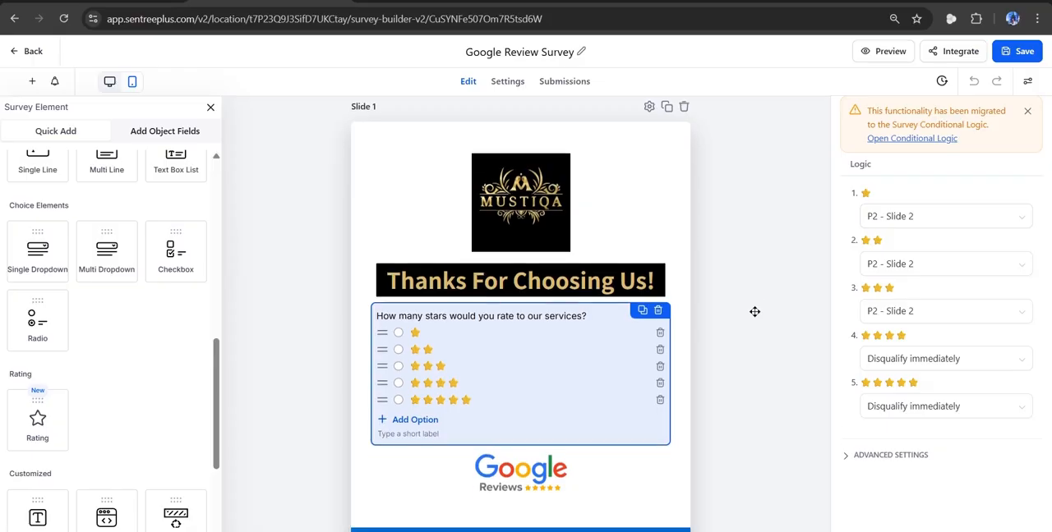
scroll(754, 313, down, 10)
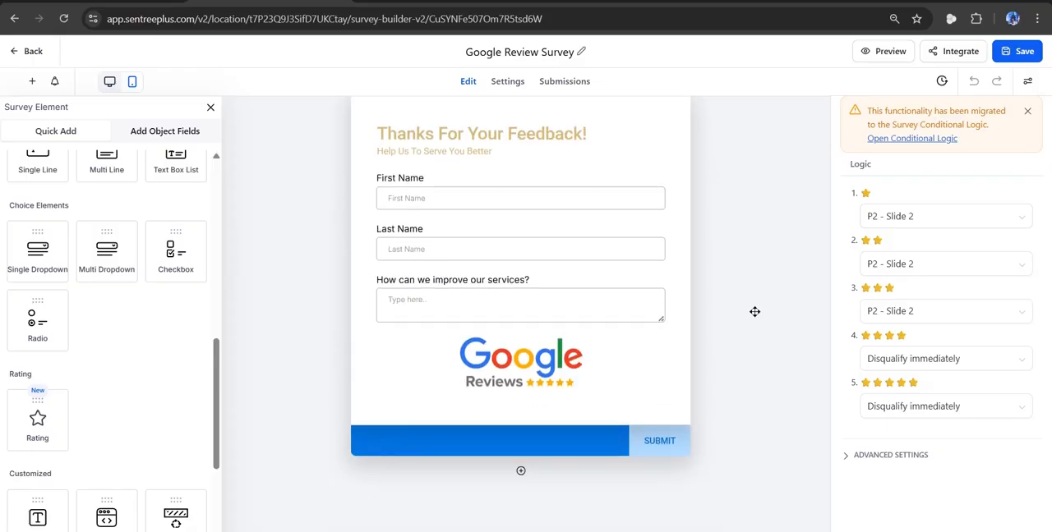
scroll(755, 311, up, 1)
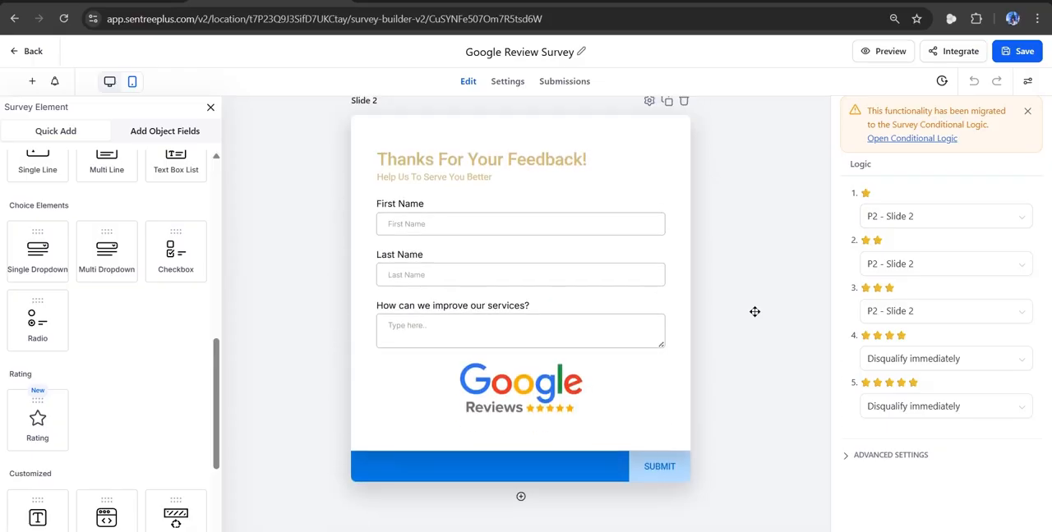
scroll(754, 312, up, 3)
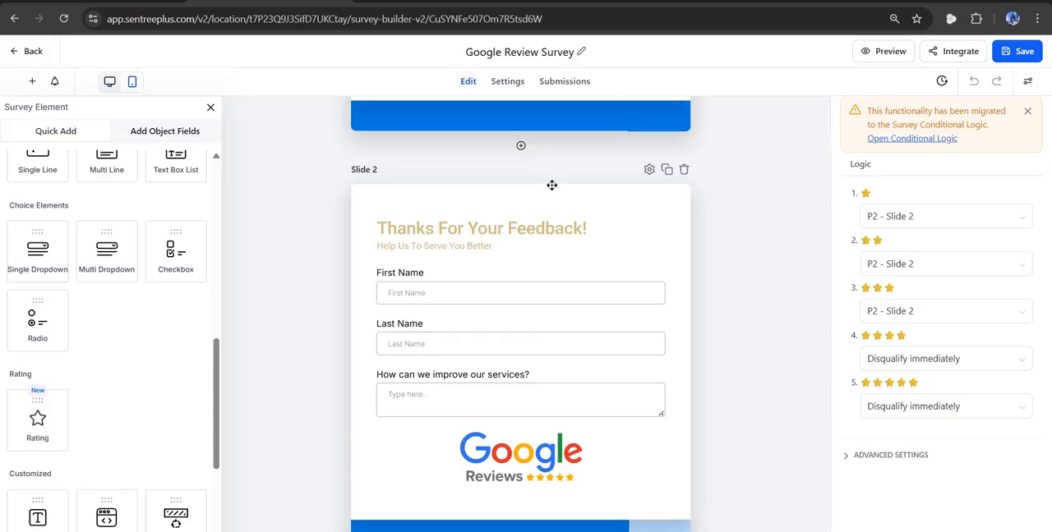
scroll(564, 173, up, 3)
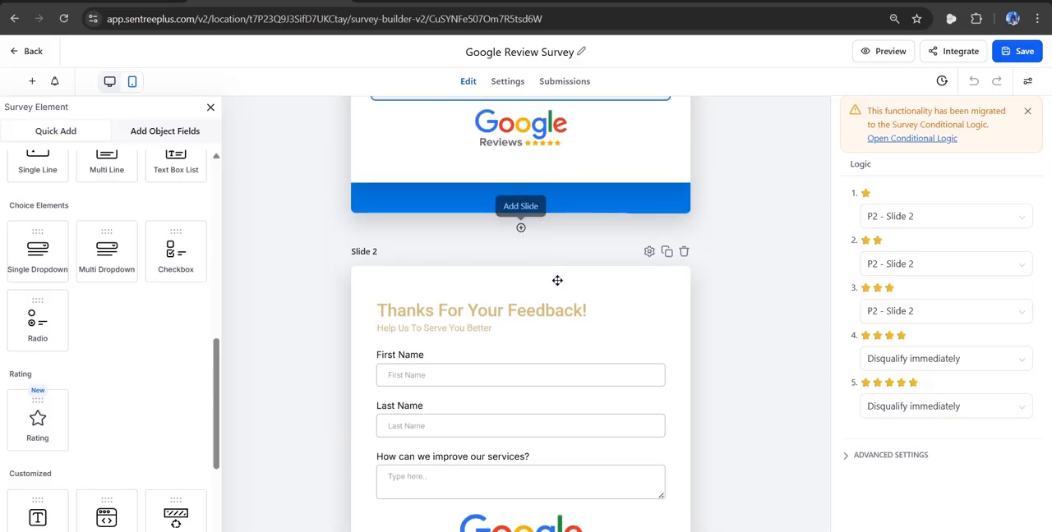
scroll(558, 281, down, 4)
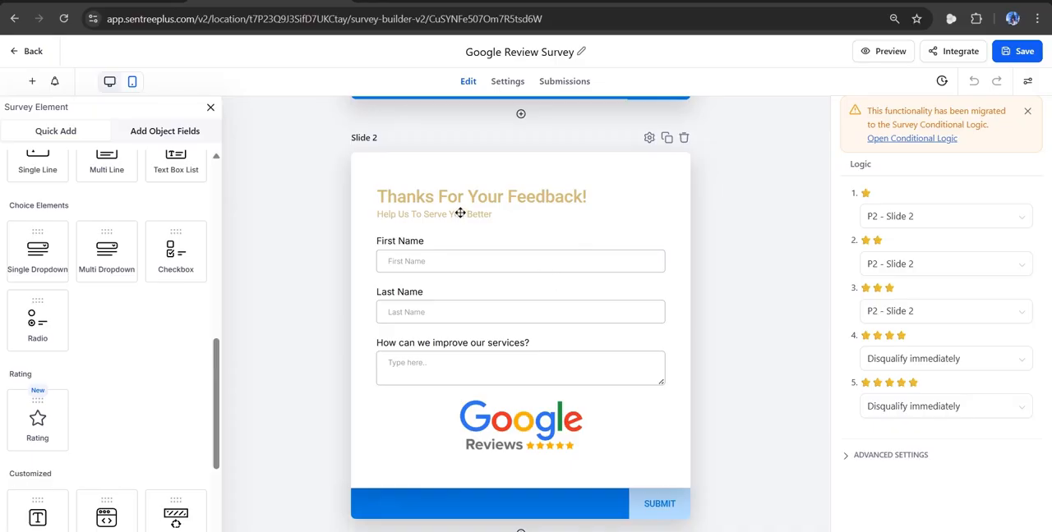
click(460, 214)
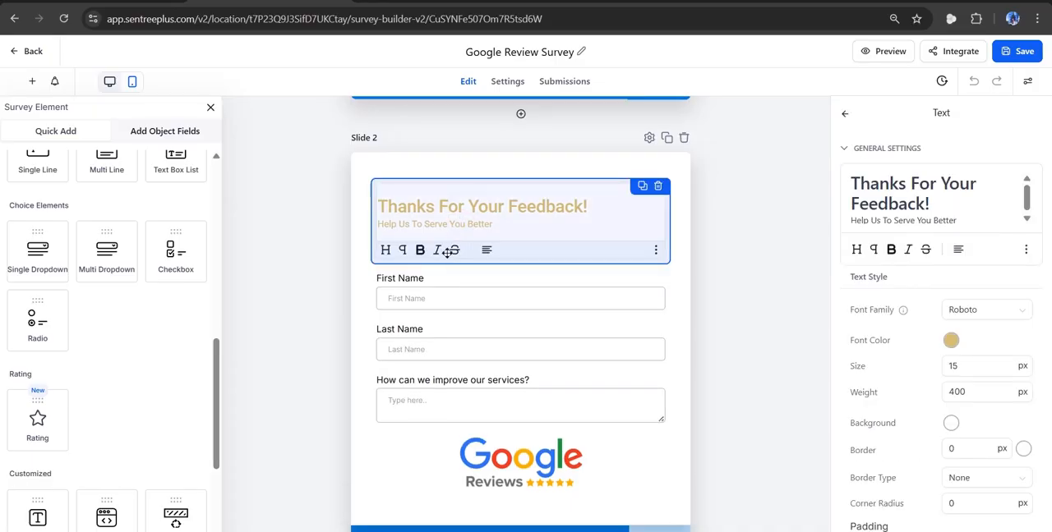
click(434, 293)
Browse the survey elements from personal info fields through the text and choice elements.
scroll(156, 288, up, 5)
scroll(156, 288, up, 2)
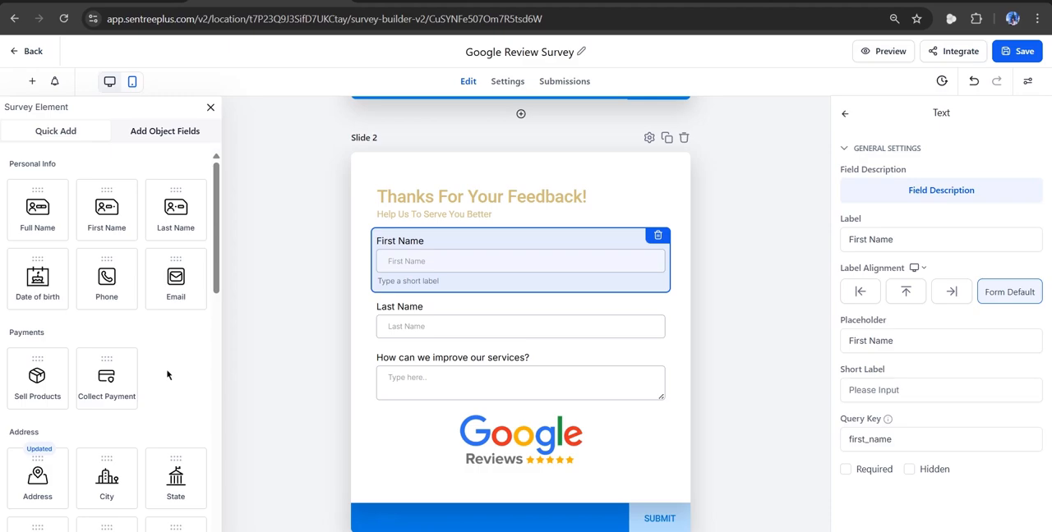
scroll(166, 376, down, 5)
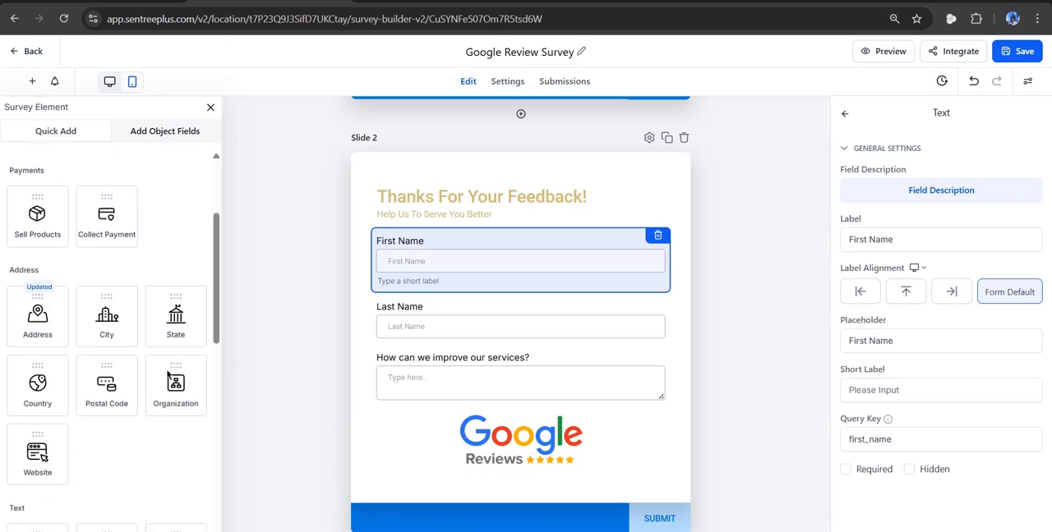
scroll(167, 376, down, 3)
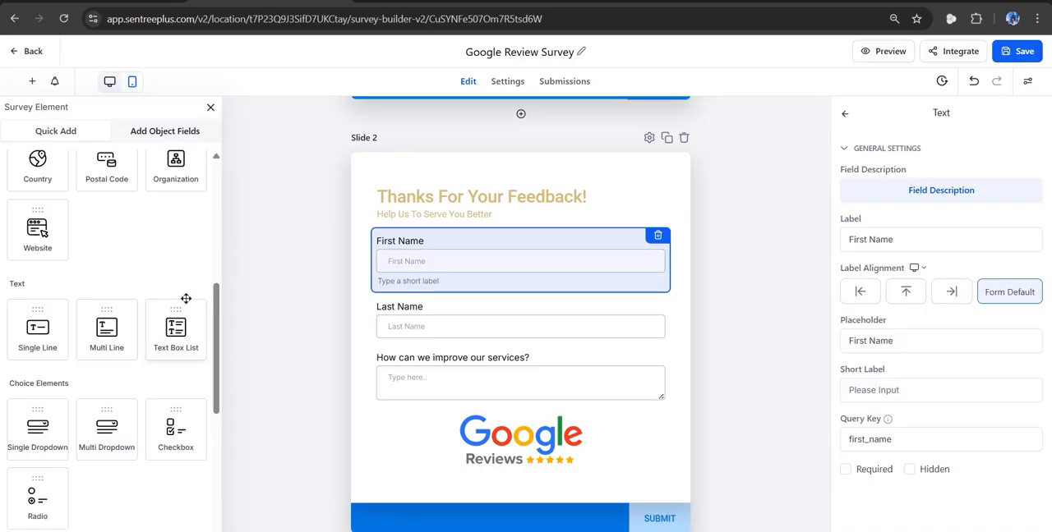
Recheck the one-star logic destinations of the rating question on Slide 1 and compare them with the Slide 2 feedback form.
scroll(302, 268, up, 5)
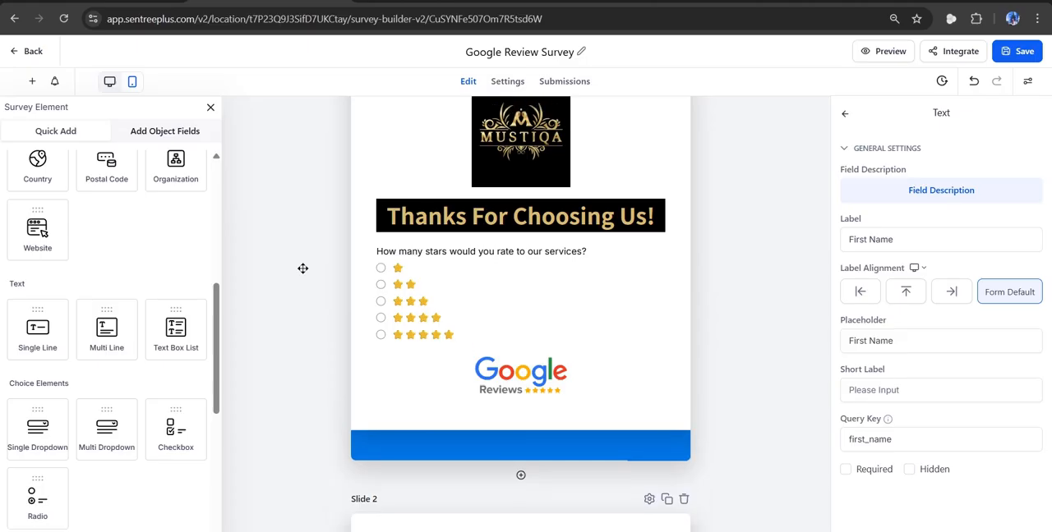
click(467, 305)
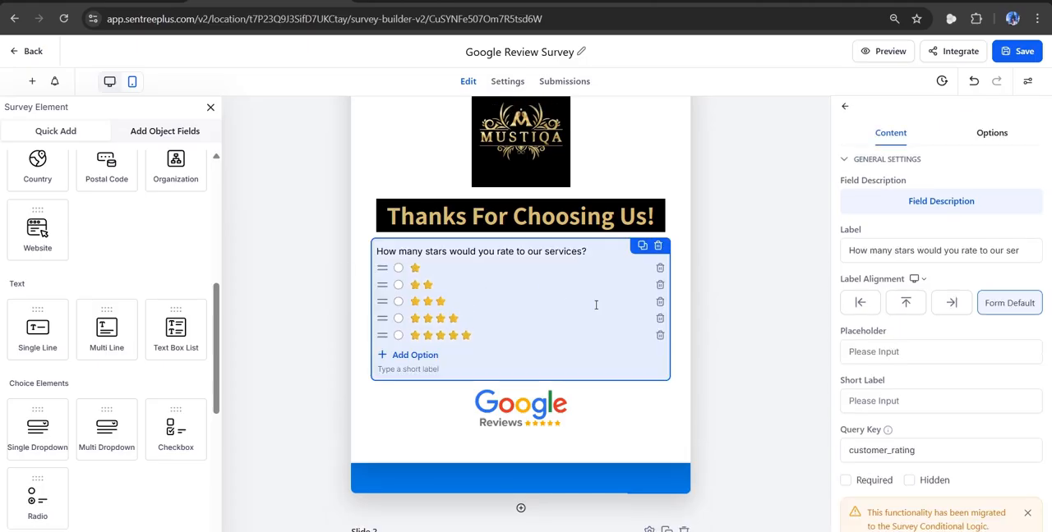
scroll(906, 350, down, 5)
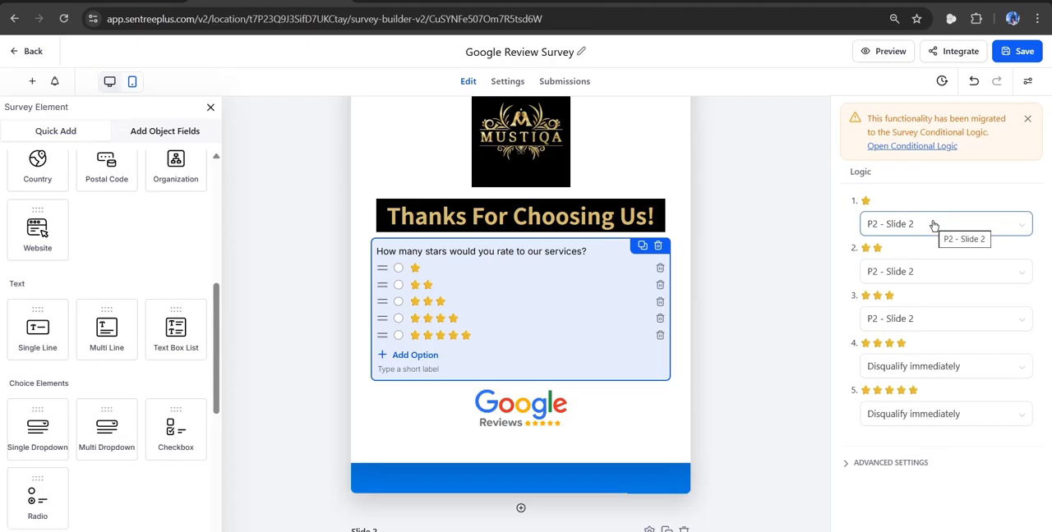
click(934, 225)
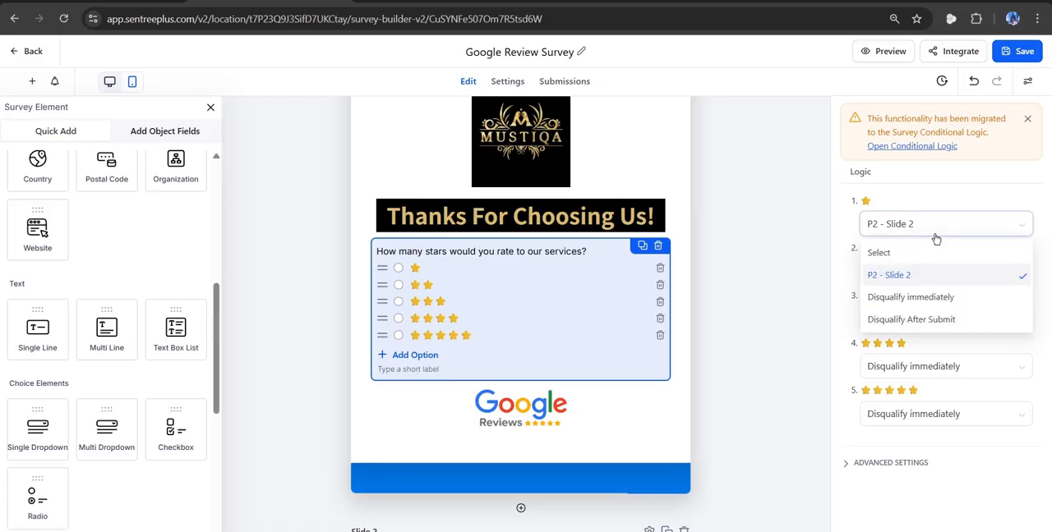
click(762, 308)
scroll(763, 308, down, 4)
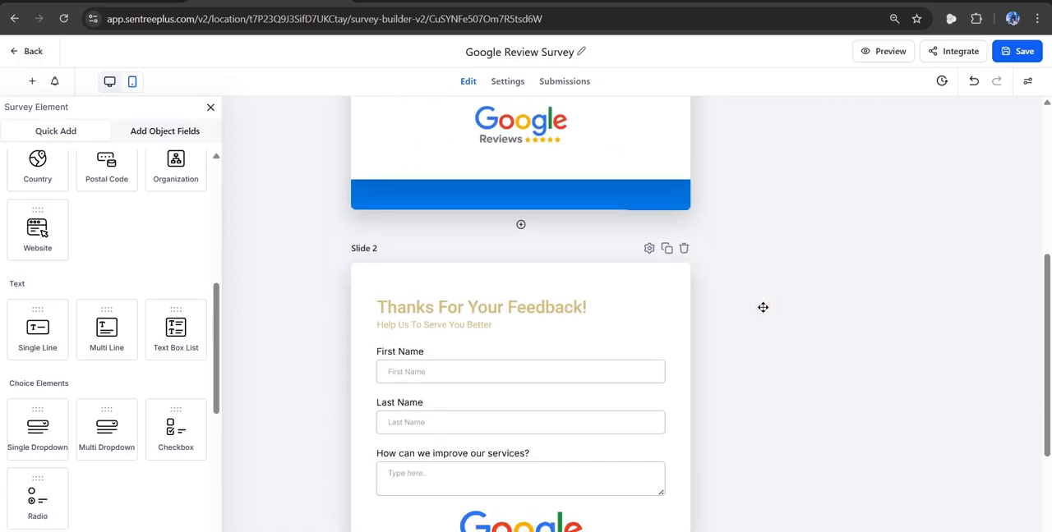
scroll(751, 245, up, 3)
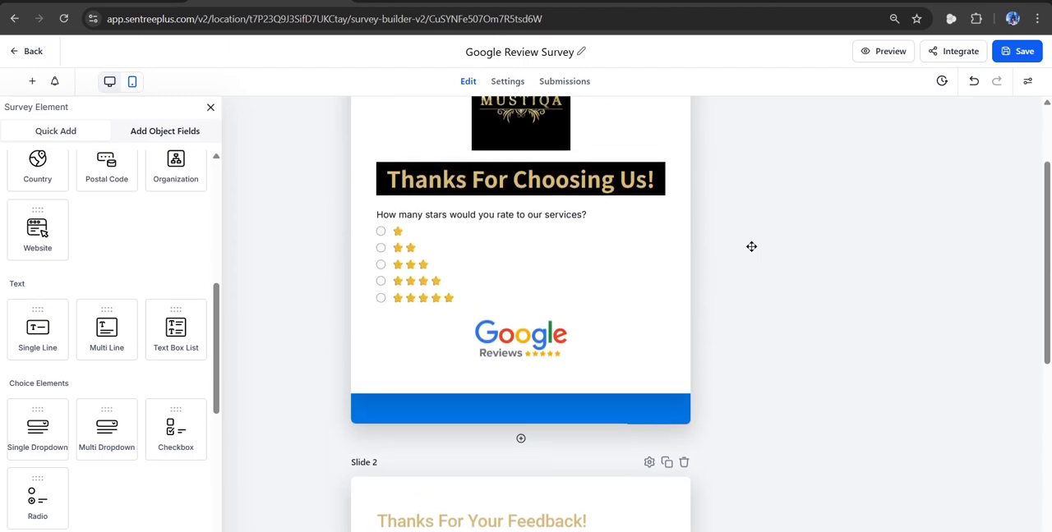
Set the four-star logic of the rating question on Slide 1 to P2 - Slide 2.
double_click(491, 273)
click(491, 273)
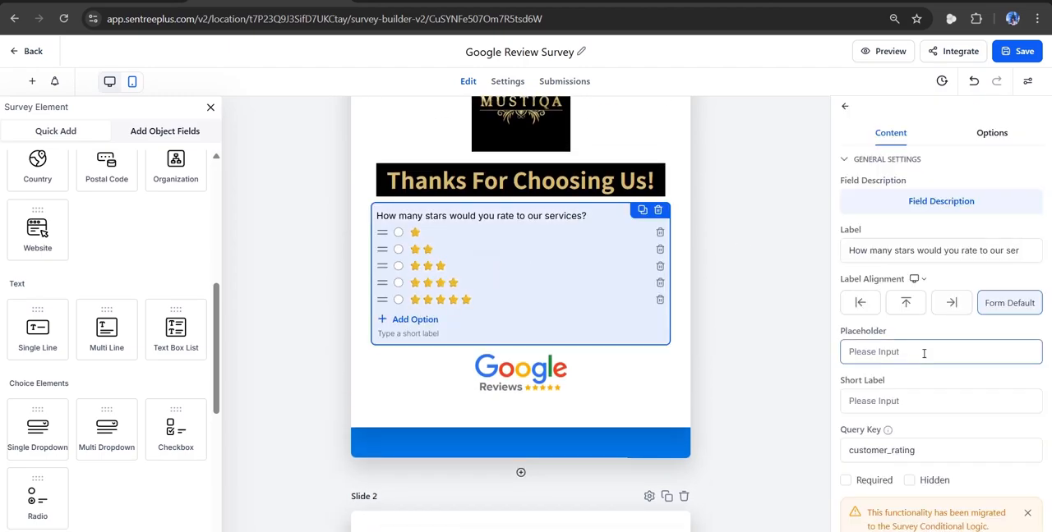
scroll(935, 318, down, 3)
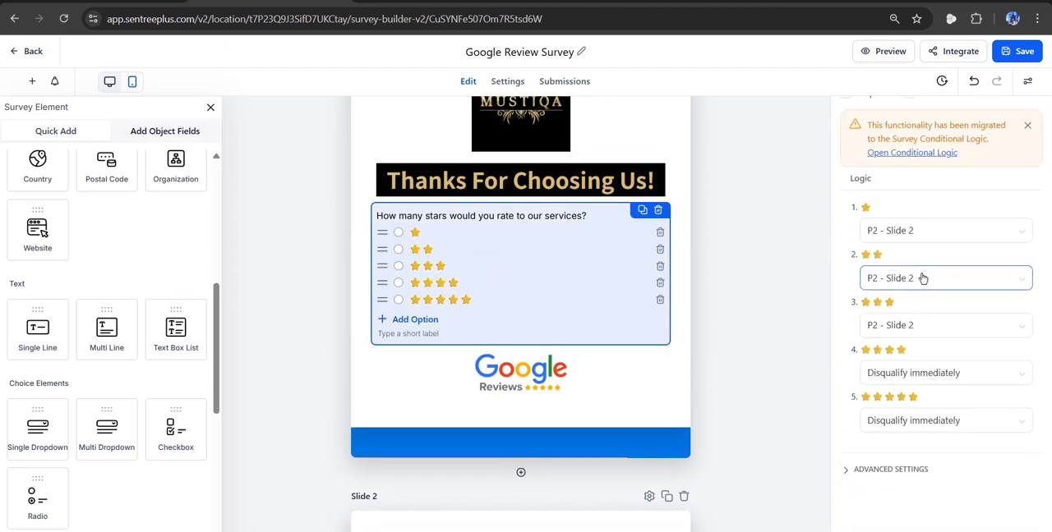
click(897, 375)
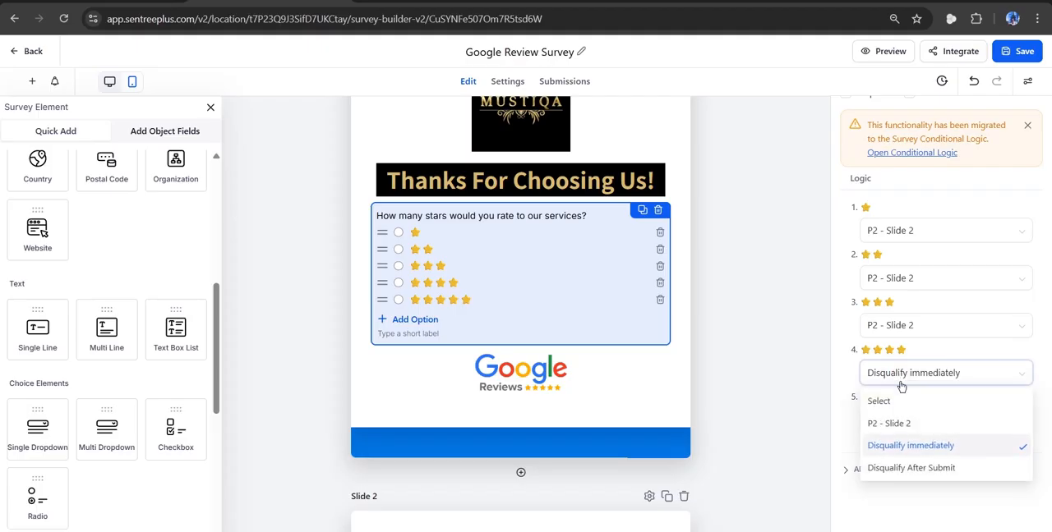
click(907, 422)
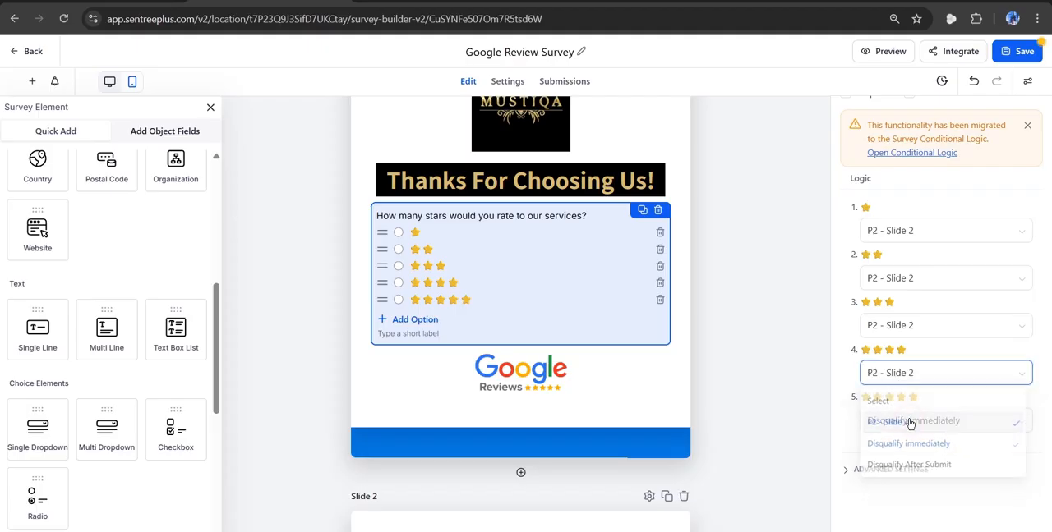
click(944, 356)
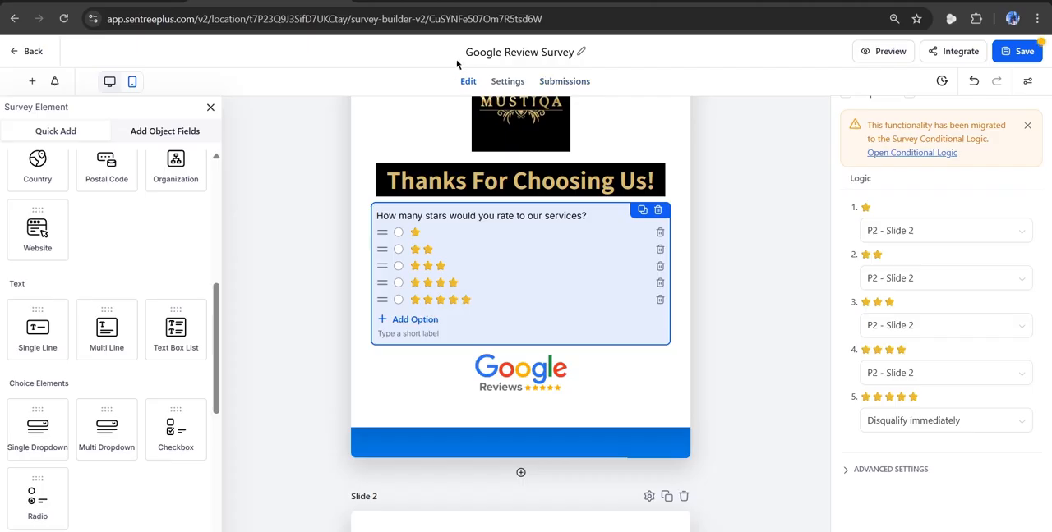
Turn on message styling for the On Submit message in the survey's settings.
click(505, 85)
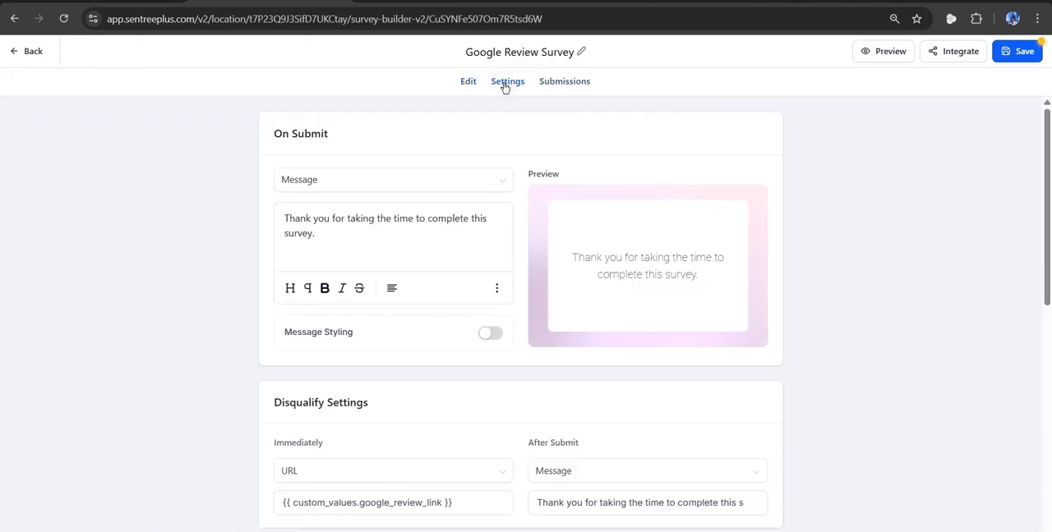
click(335, 177)
click(490, 333)
scroll(460, 376, down, 3)
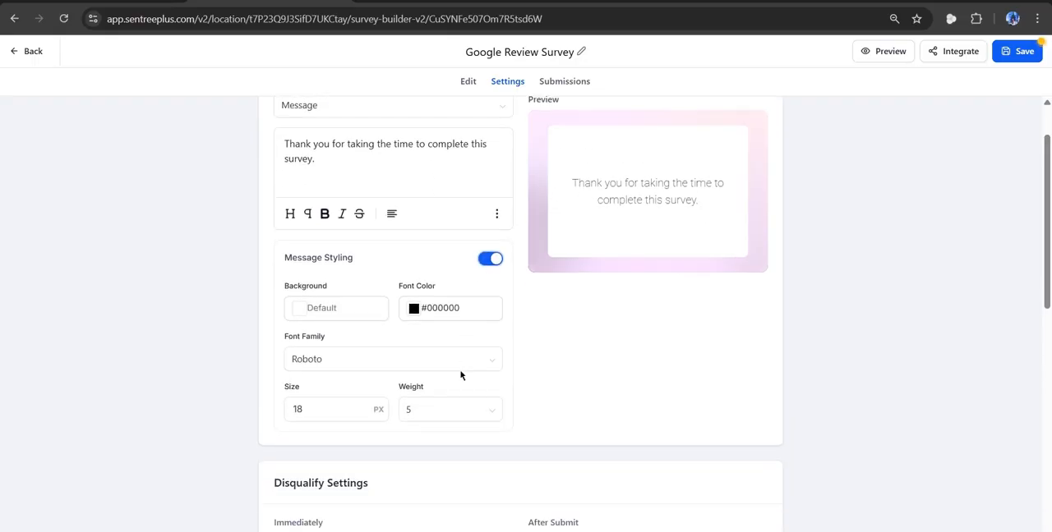
Examine the Disqualify Settings, checking the action types offered for immediate disqualification and the redirect link value.
scroll(460, 376, down, 1)
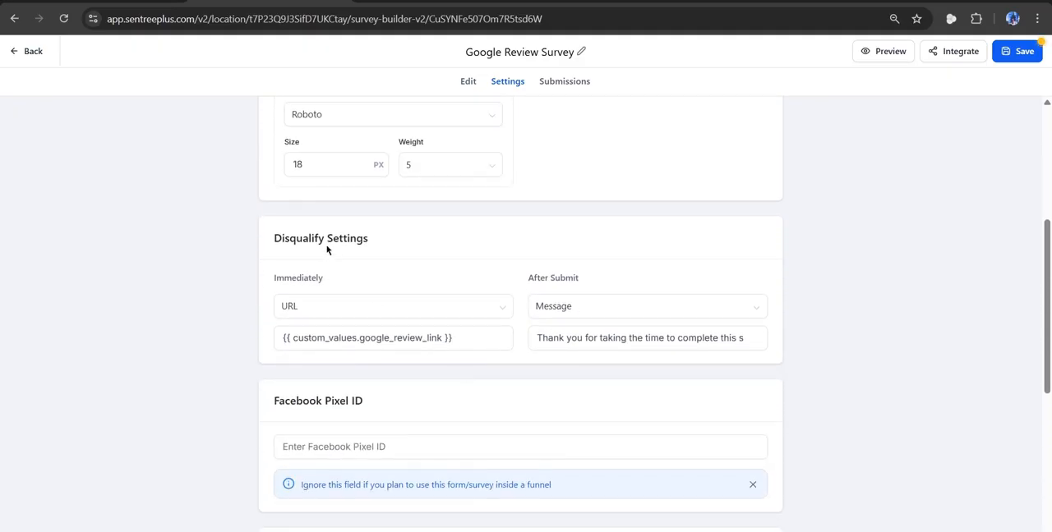
click(317, 307)
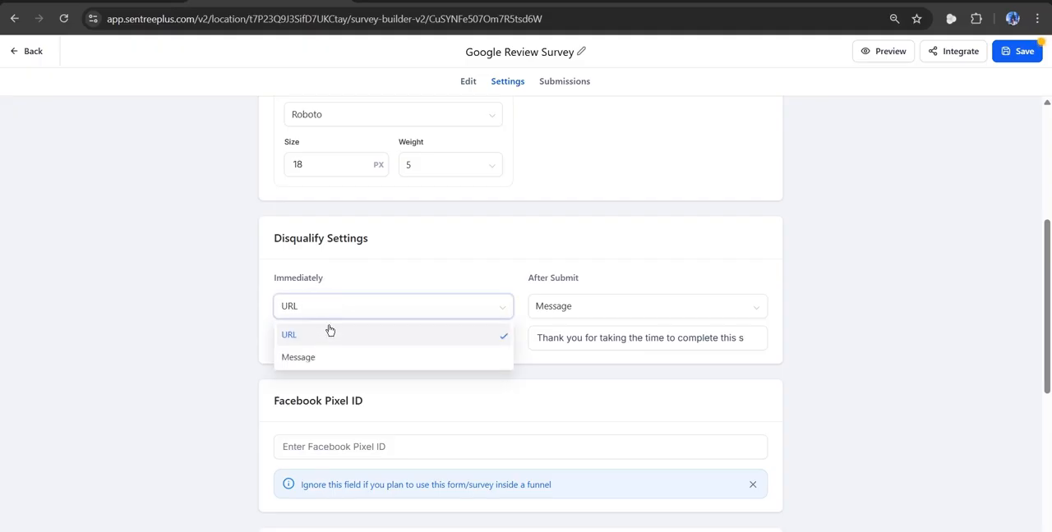
click(337, 309)
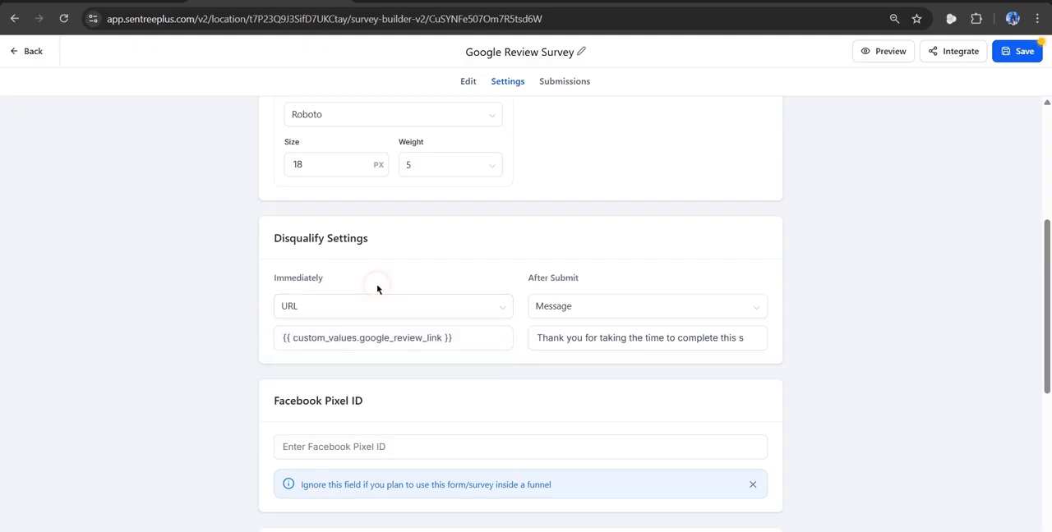
click(402, 337)
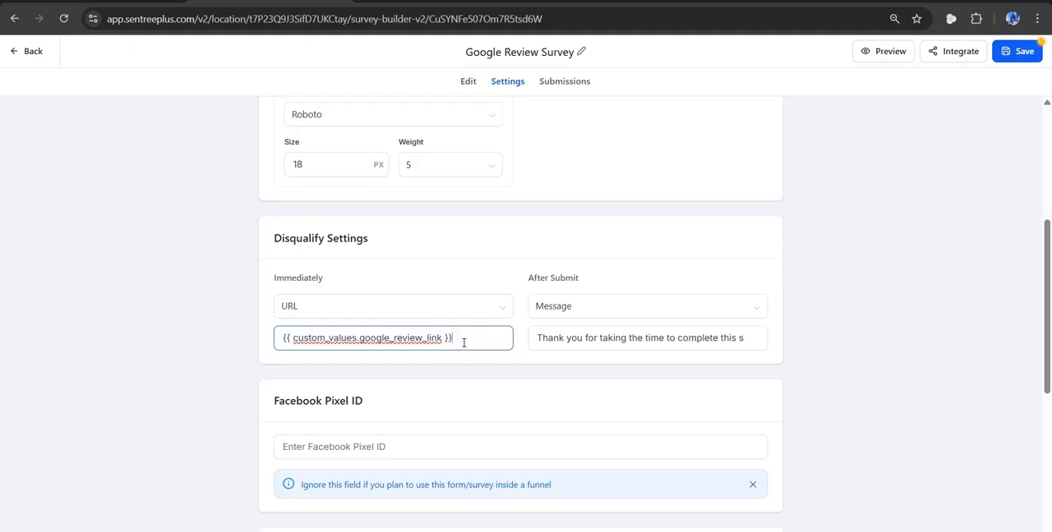
Leave the survey builder for the survey list and discard the unsaved changes.
click(18, 53)
click(597, 331)
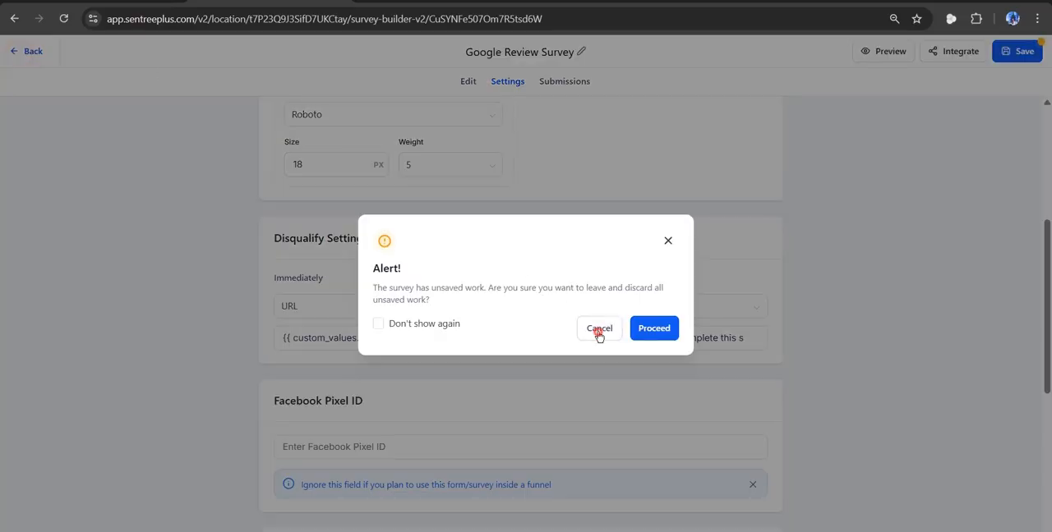
click(34, 51)
click(649, 329)
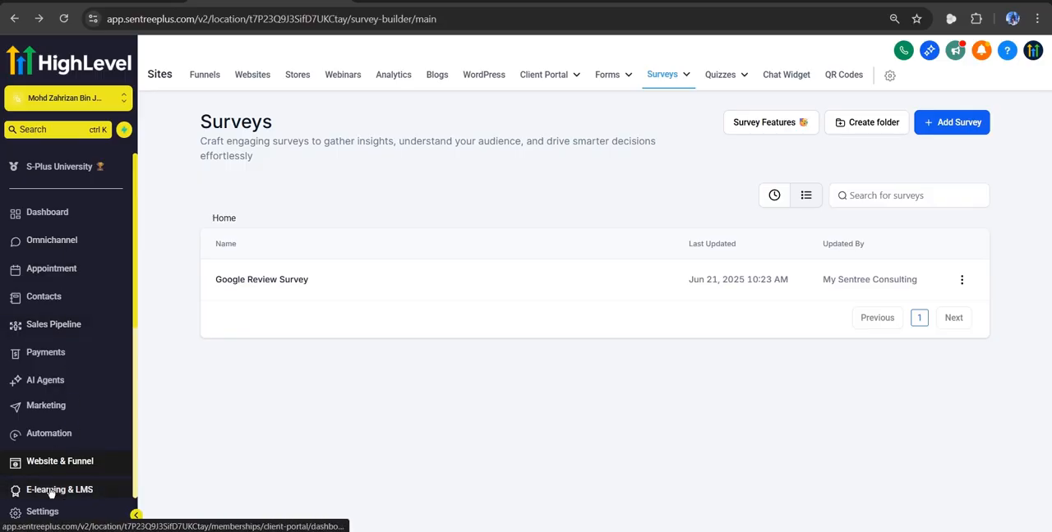
Open the Google Review Link custom value from the account settings for editing and inspect its name and value.
click(45, 515)
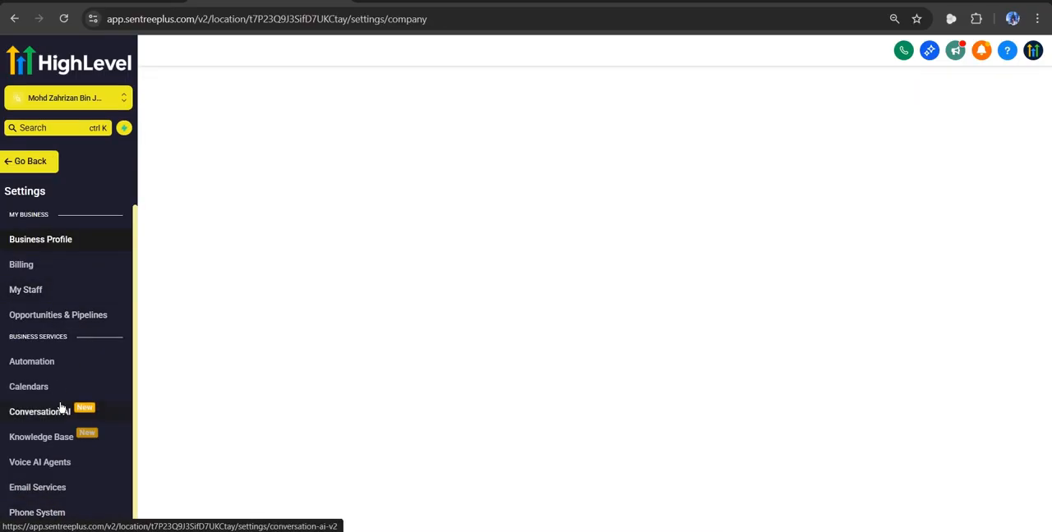
scroll(60, 408, down, 3)
scroll(60, 407, down, 1)
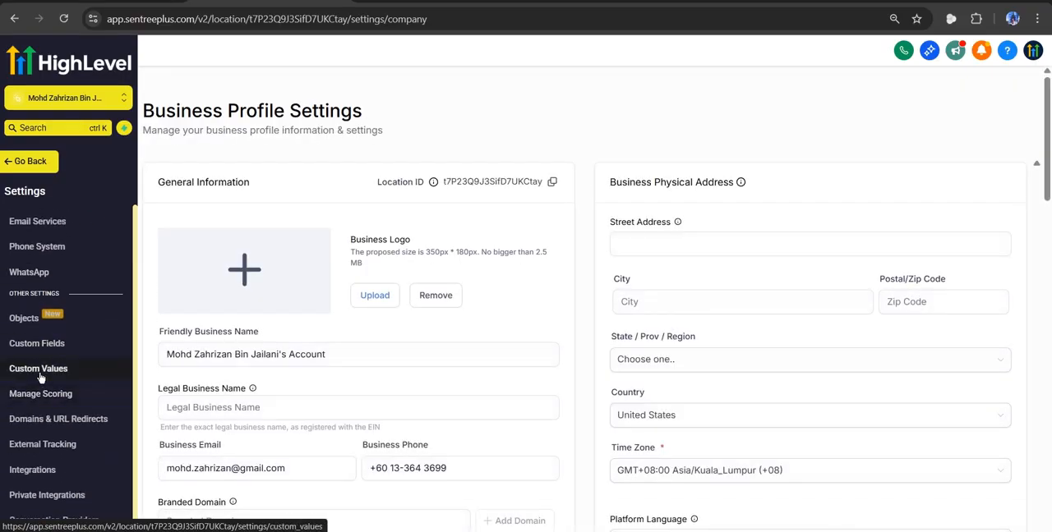
click(39, 378)
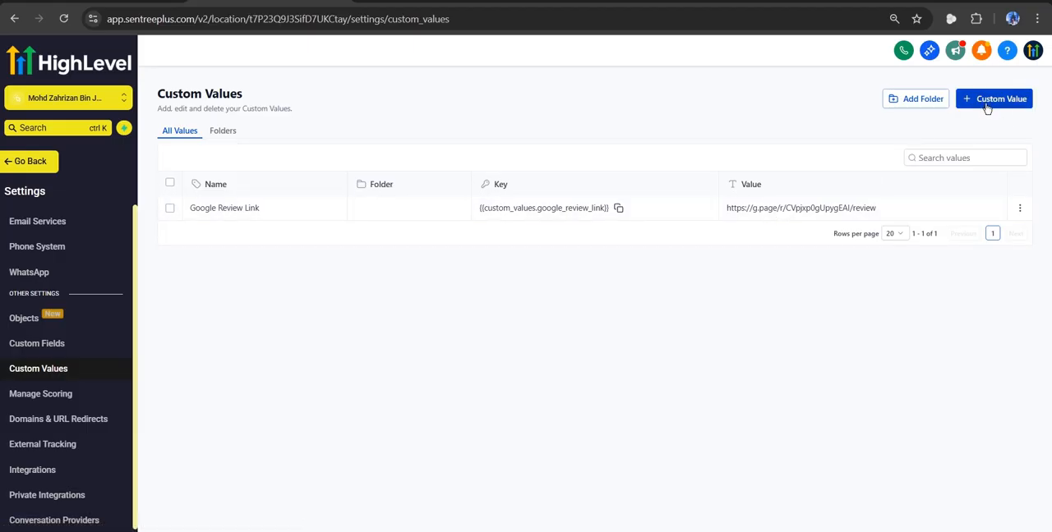
click(1018, 210)
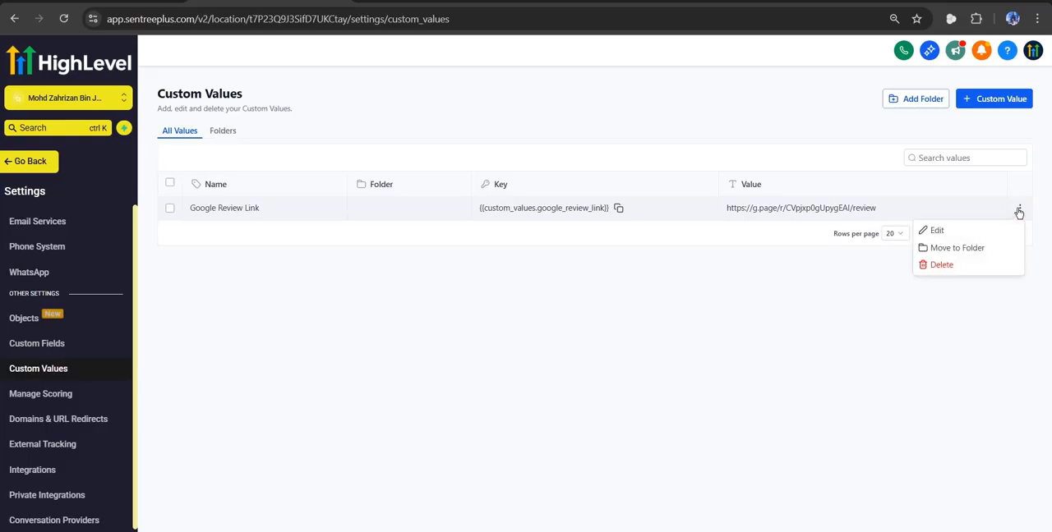
click(962, 229)
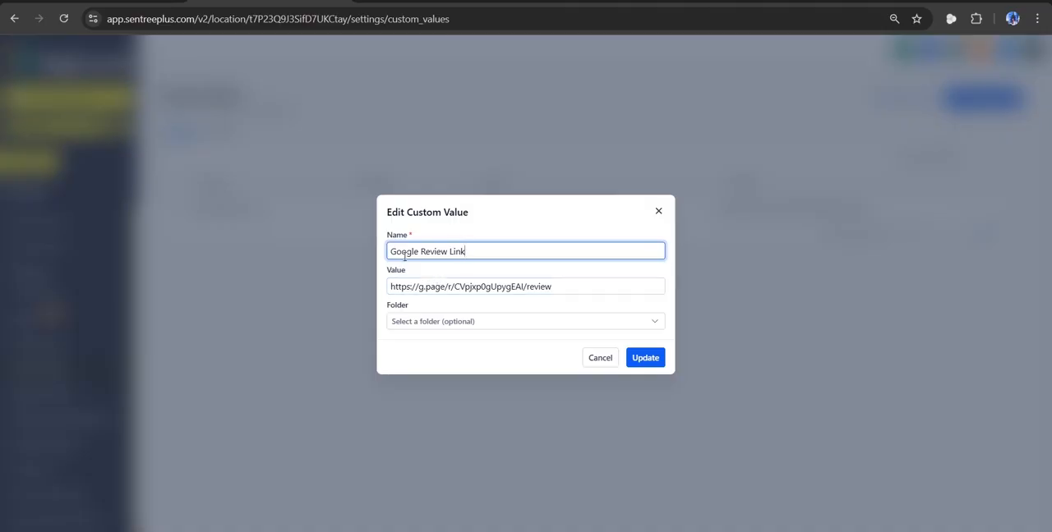
click(476, 285)
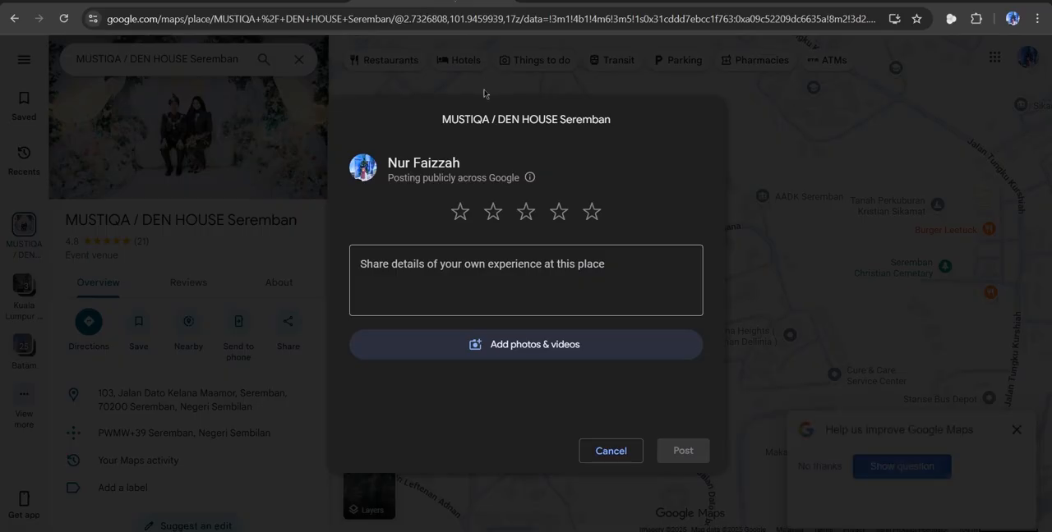
Return from the Google Maps review form to the live survey, and search for "mustiqa den house" in a new tab.
click(483, 92)
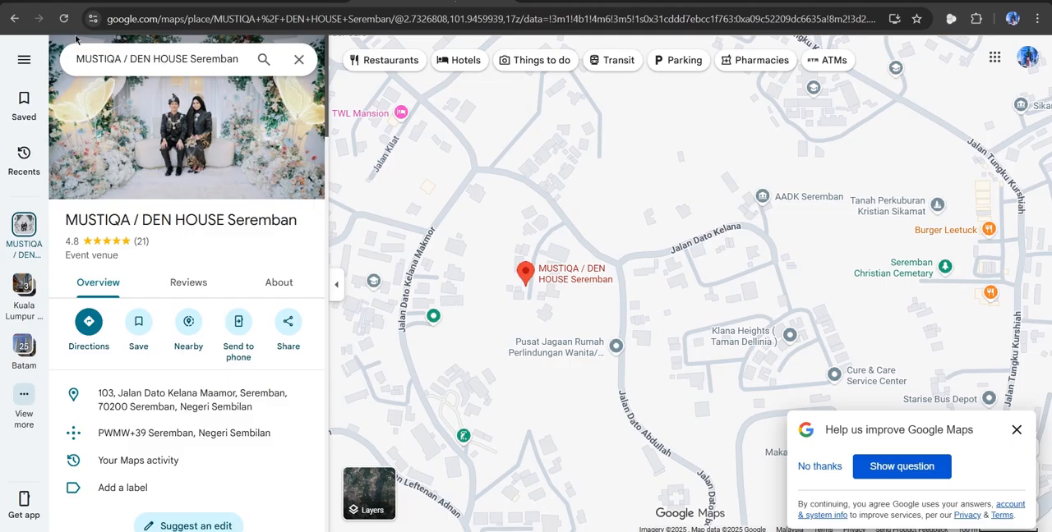
click(15, 19)
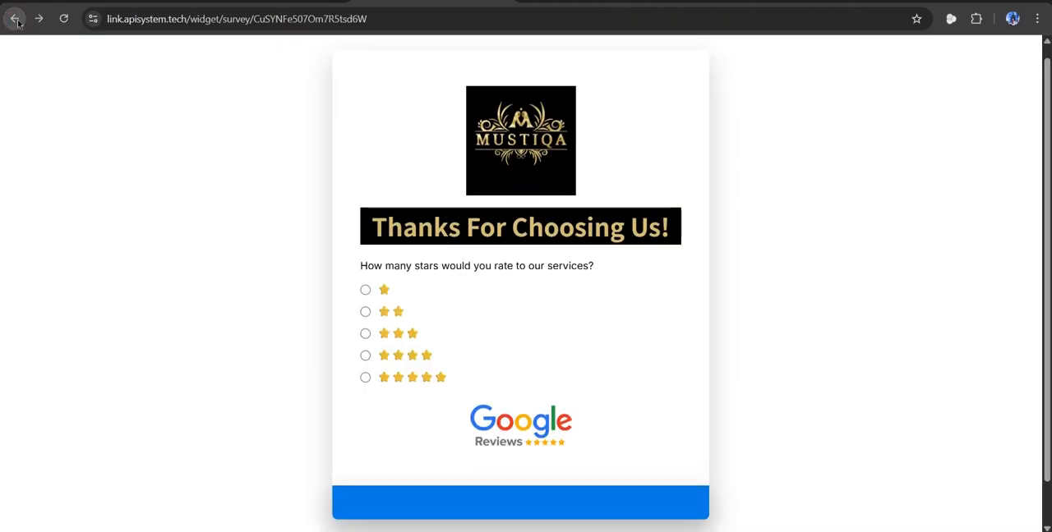
click(530, 1)
text(mustiqa)
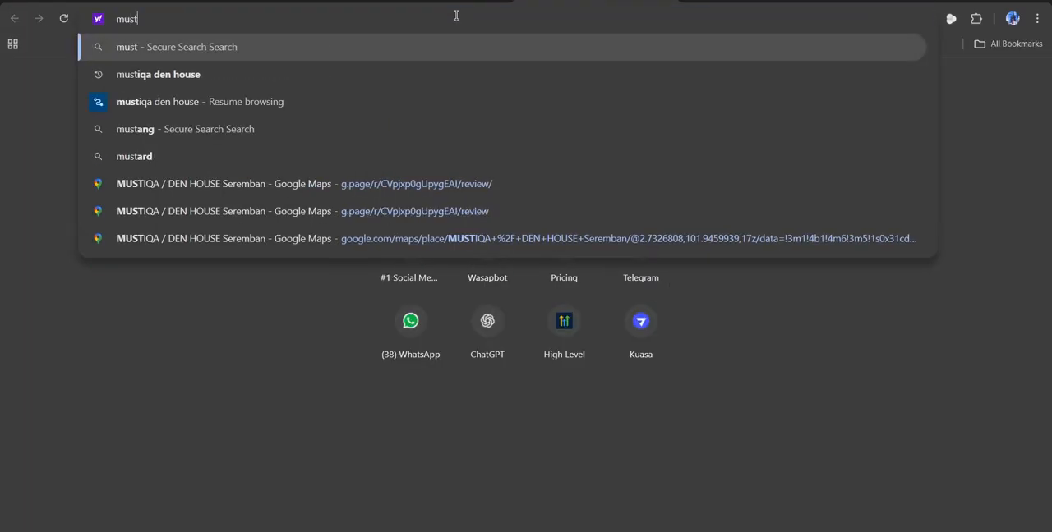
click(367, 72)
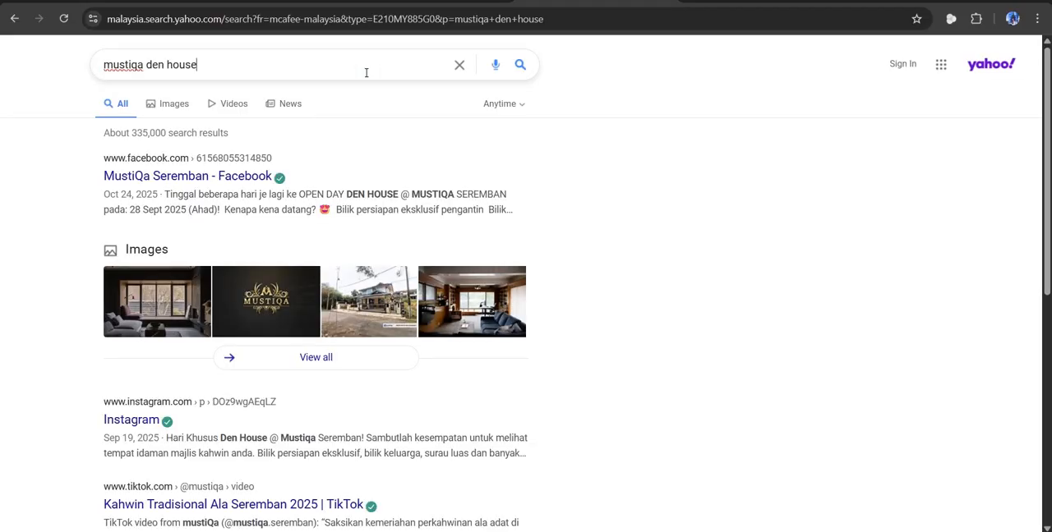
click(385, 64)
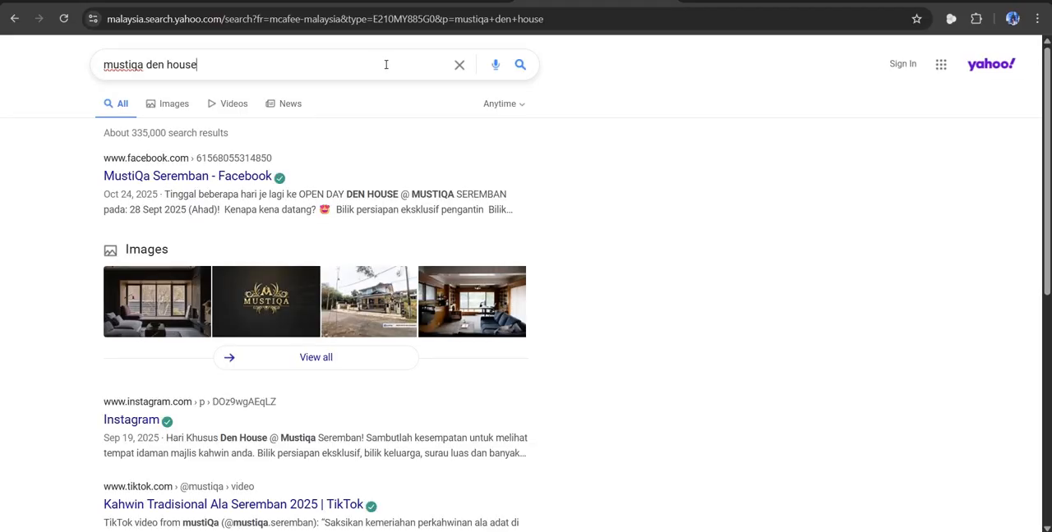
Replace the Yahoo search with "google" and open the Google home page from the results.
click(459, 66)
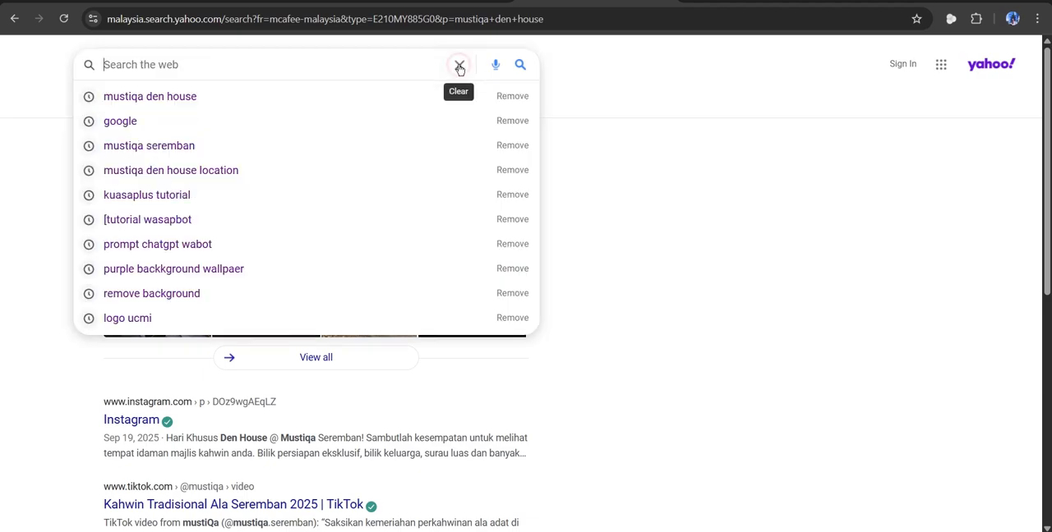
text(goo)
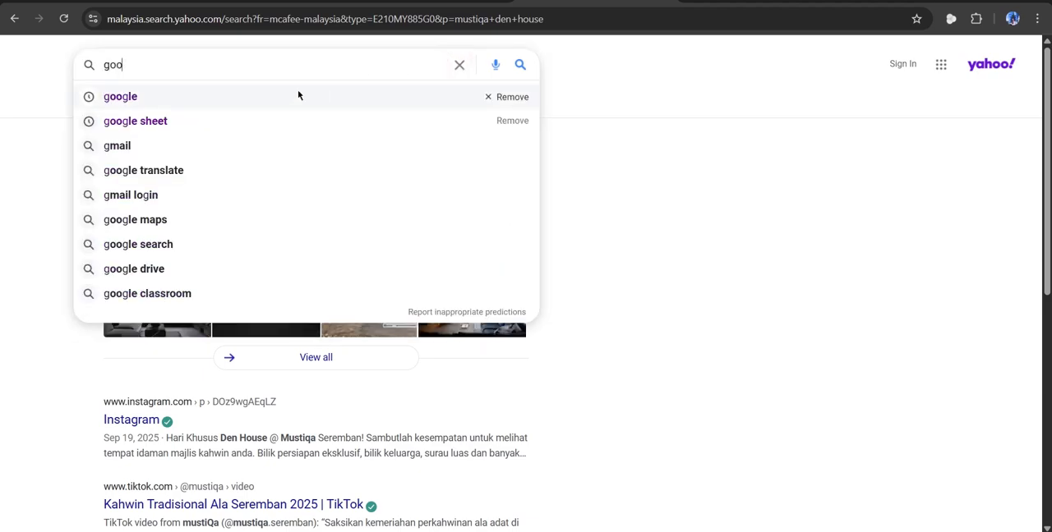
text(gle)
key(Return)
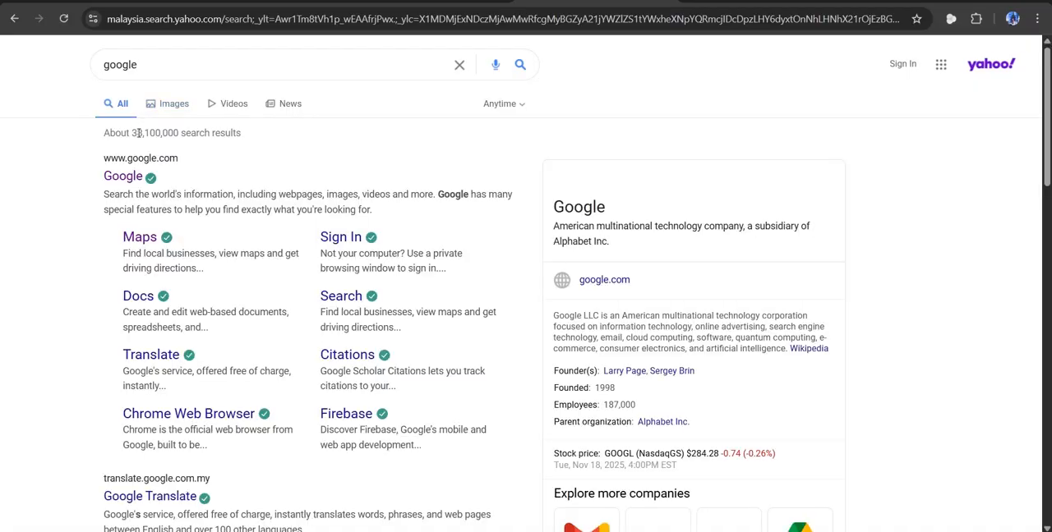
click(132, 175)
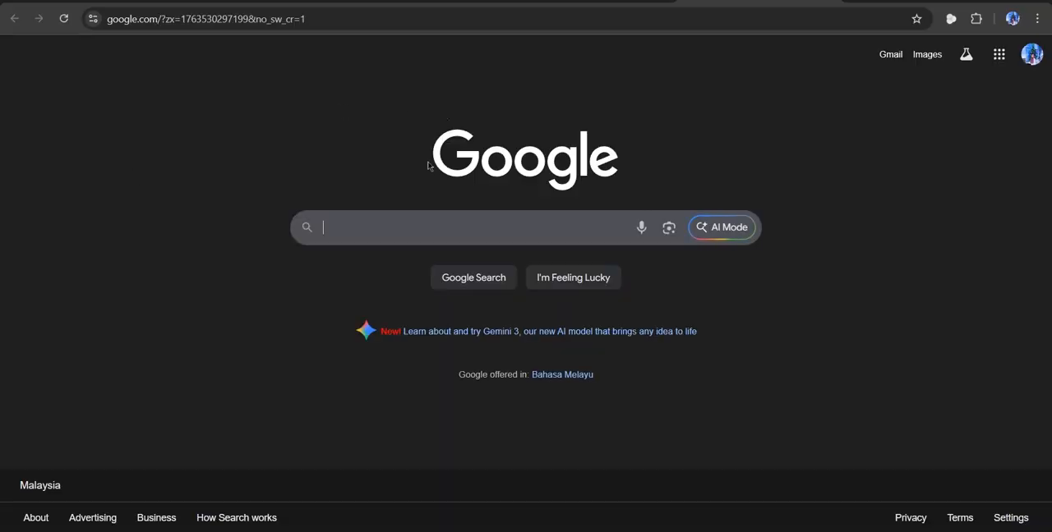
Search Google for "mustiqa seremban" and examine the business listing down to its Google reviews section.
text(mus)
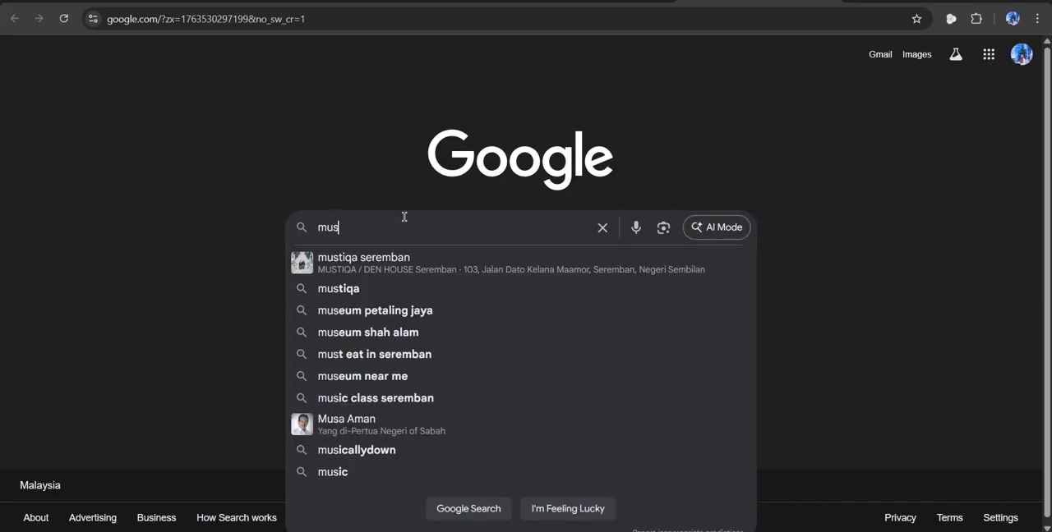
click(406, 263)
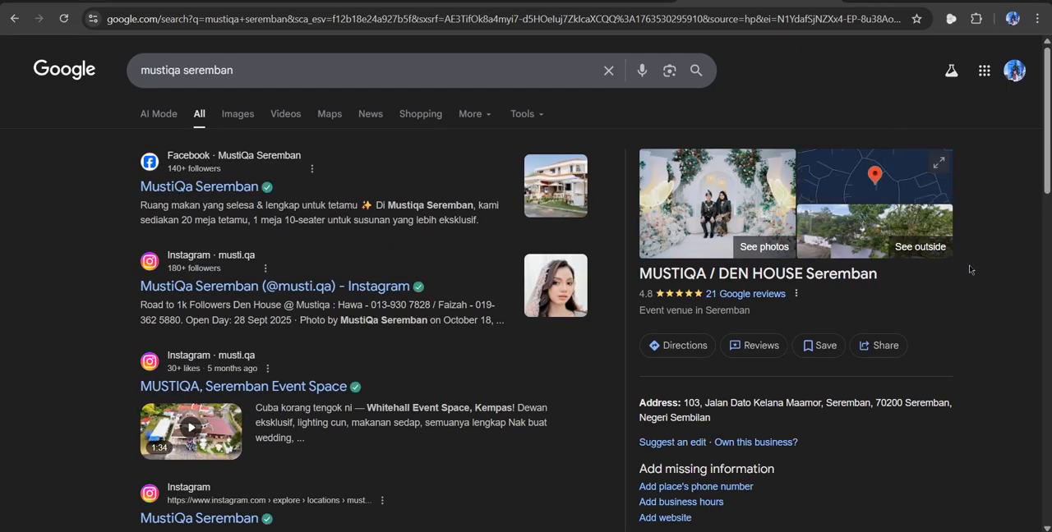
scroll(967, 322, down, 2)
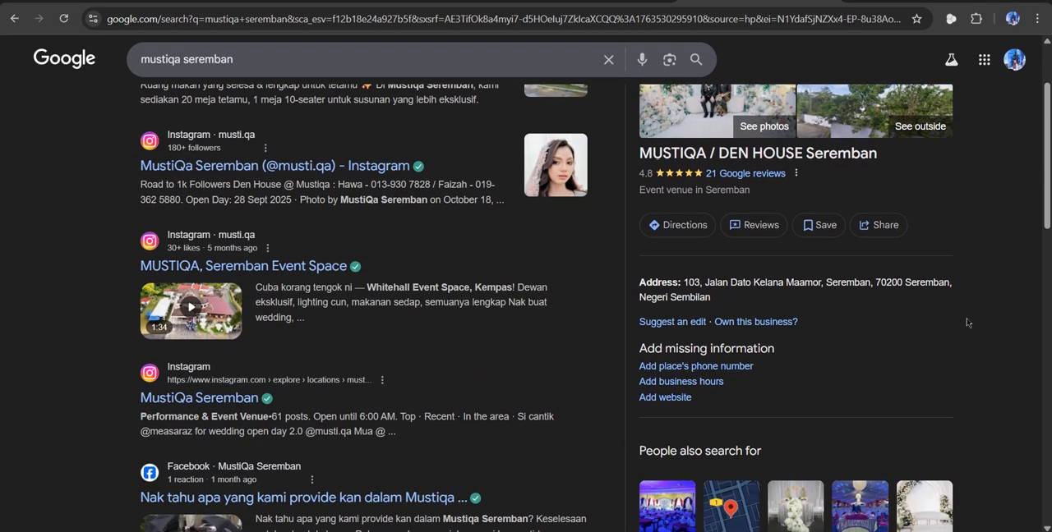
scroll(929, 340, down, 2)
scroll(929, 340, down, 2)
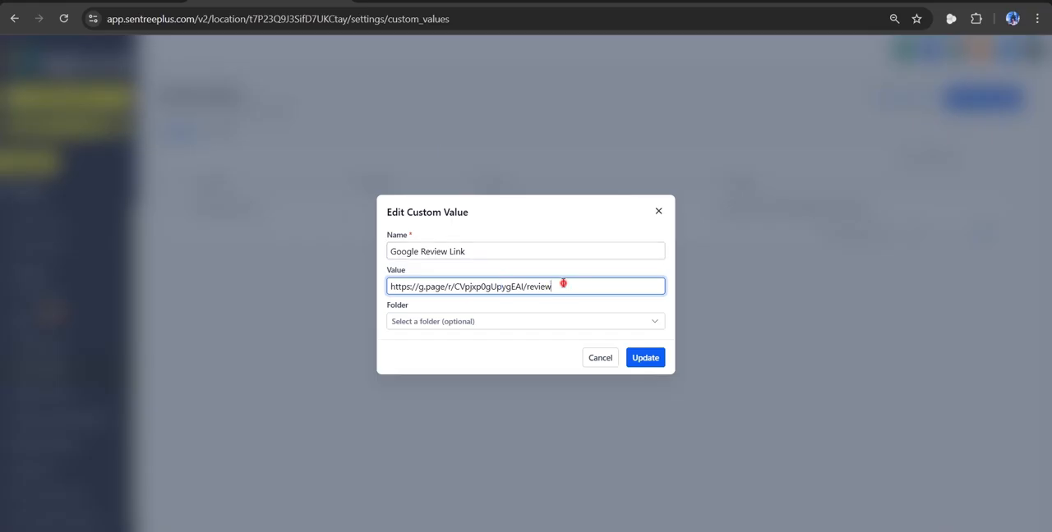
Cancel editing the Google Review Link custom value in HighLevel and copy its key.
drag(566, 286, 382, 297)
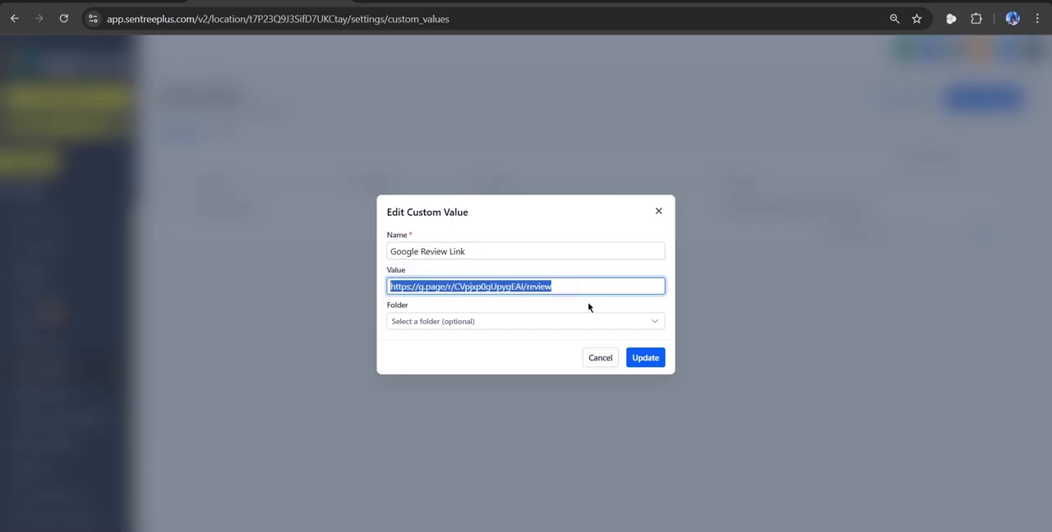
click(596, 356)
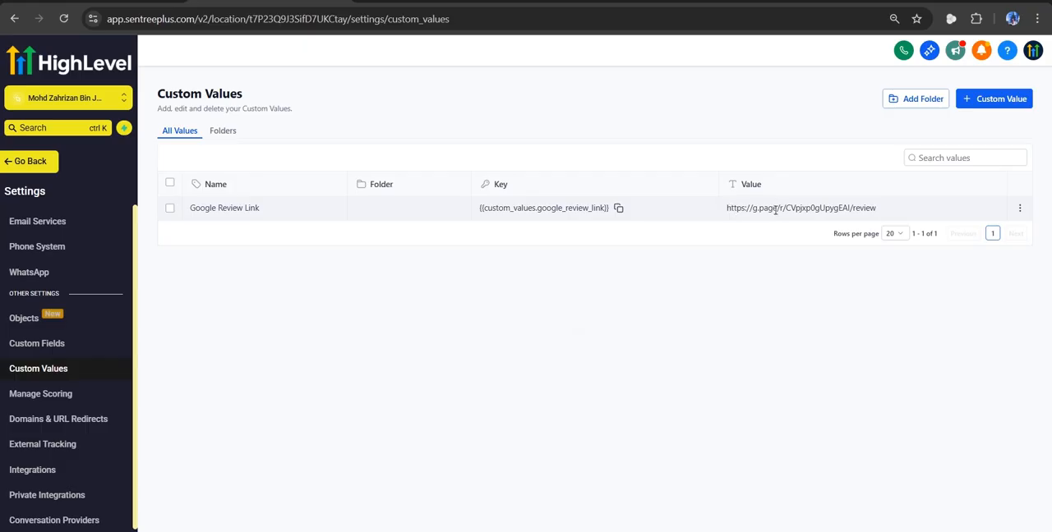
click(618, 207)
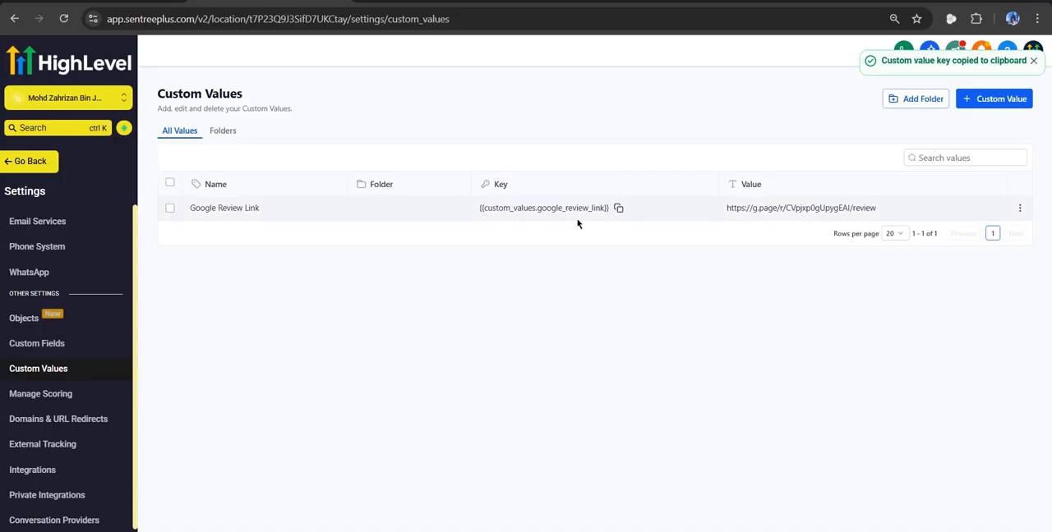
Leave the custom values, open Google Review Survey in the survey builder and bring up its Disqualify Settings.
click(18, 164)
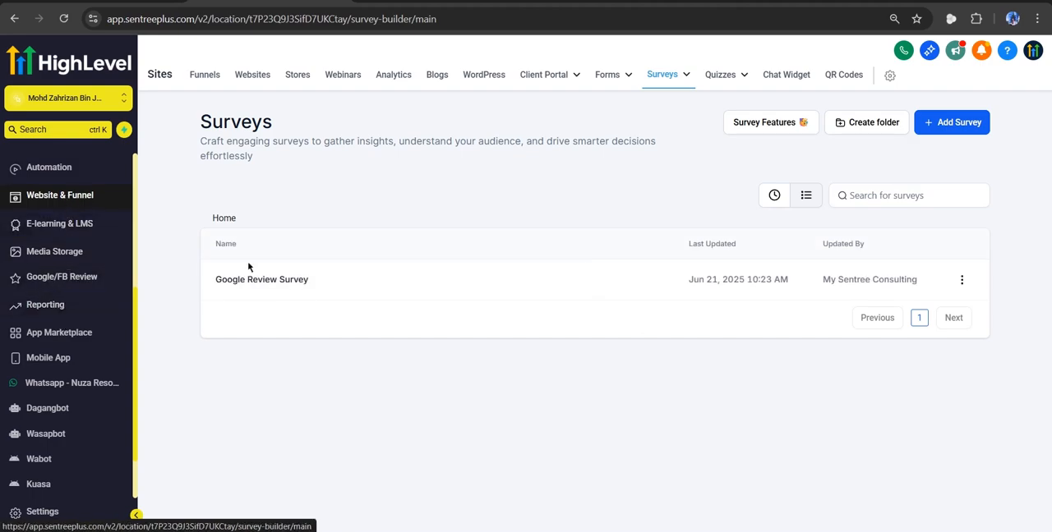
click(258, 280)
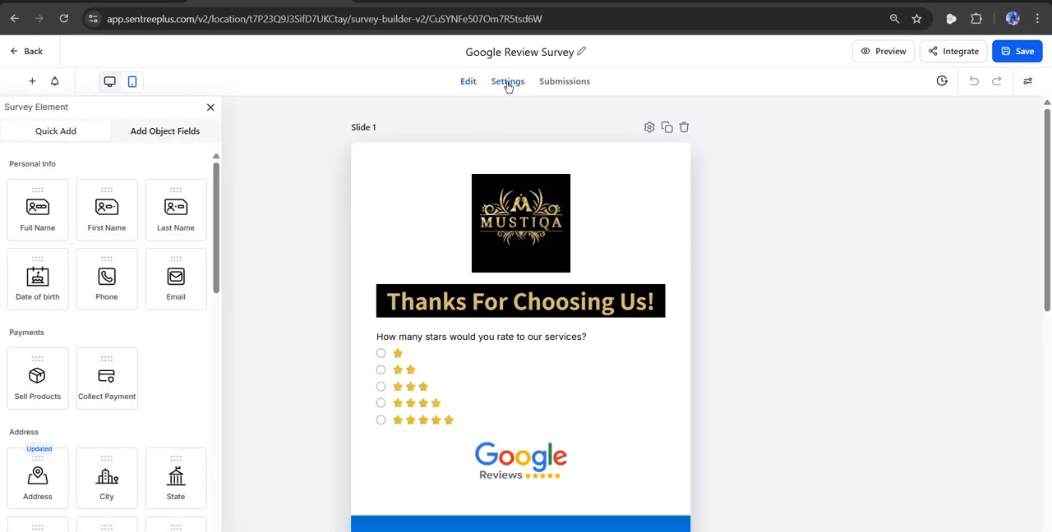
click(507, 83)
scroll(388, 401, down, 1)
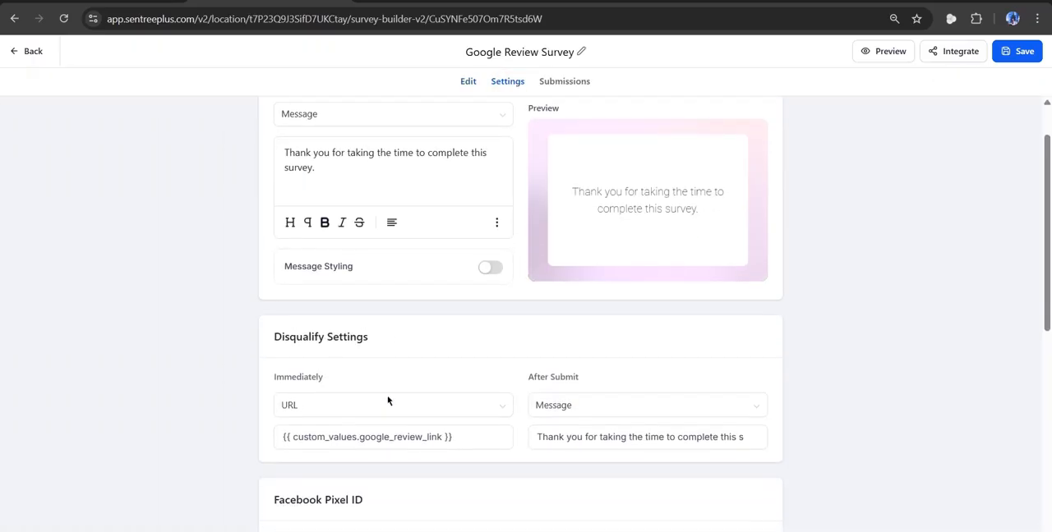
scroll(387, 400, down, 2)
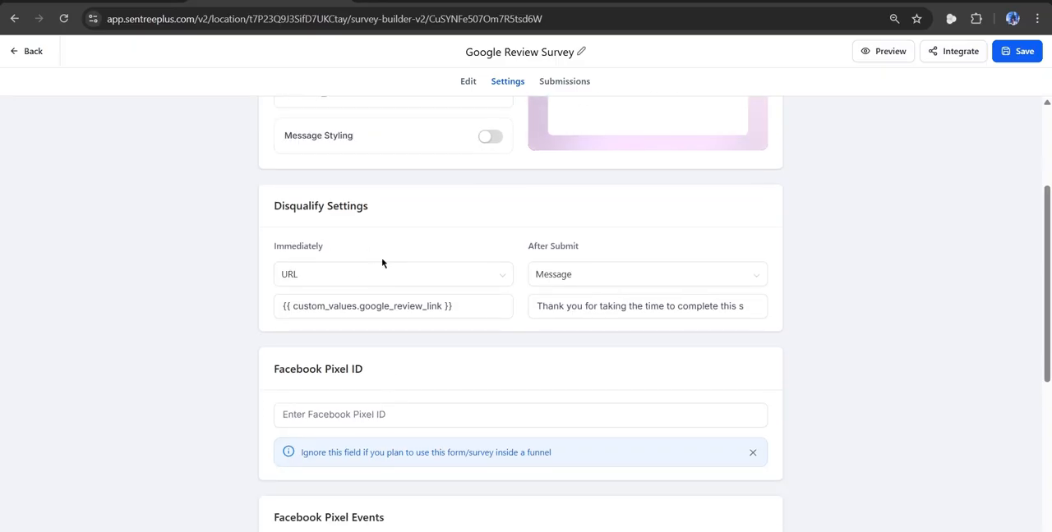
Try replacing the immediate disqualify URL with the copied key {{custom_values.google_review_link}}, and leave the survey discarding the unsaved work.
click(355, 305)
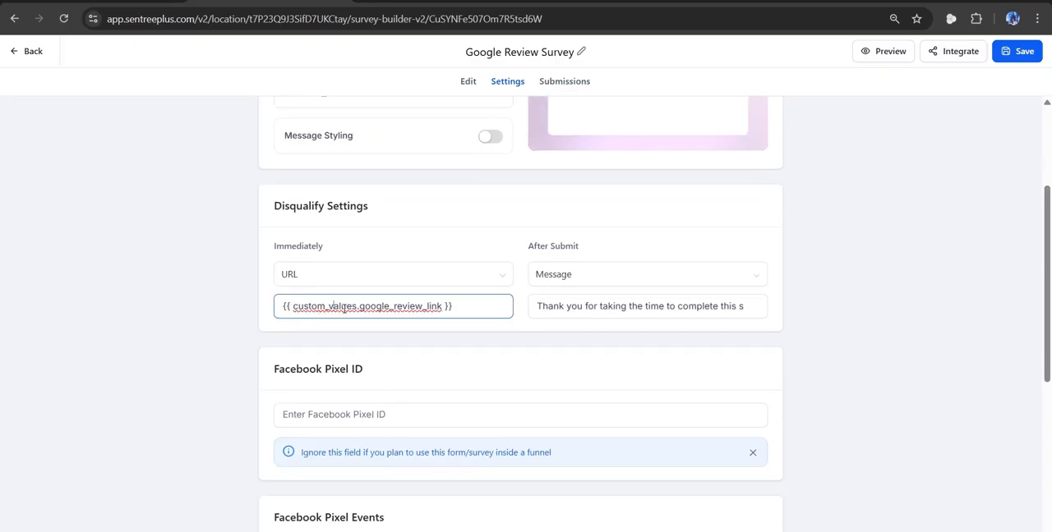
triple_click(344, 307)
key(ctrl+v)
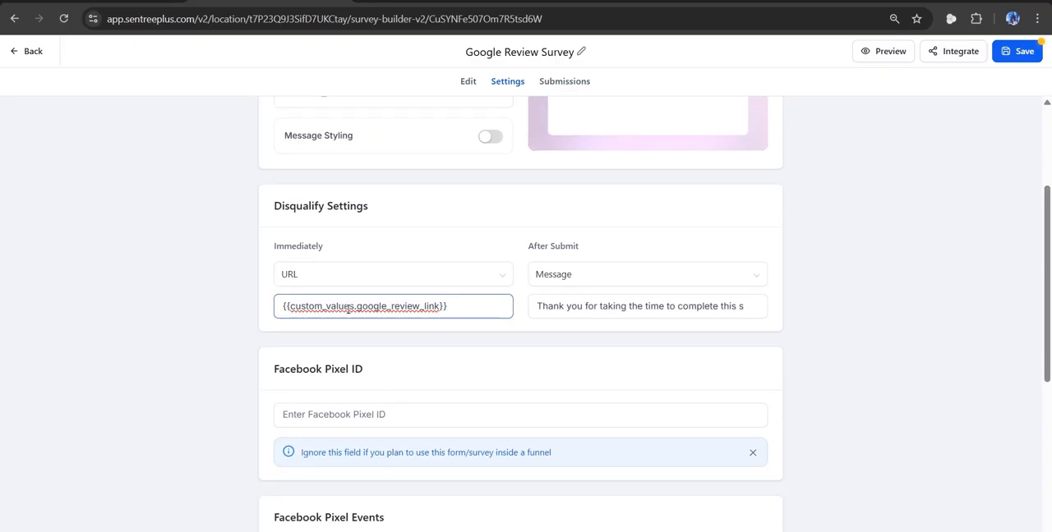
click(450, 329)
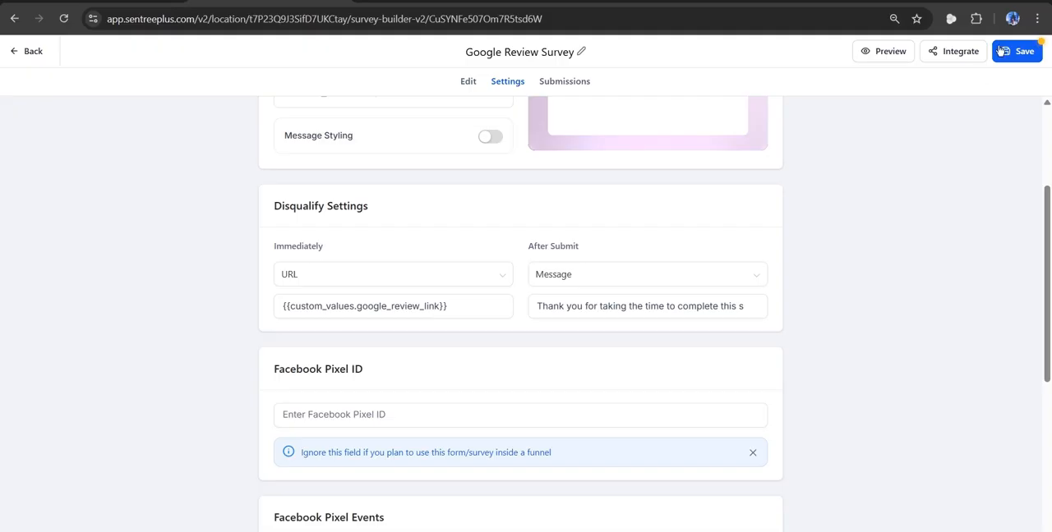
click(17, 54)
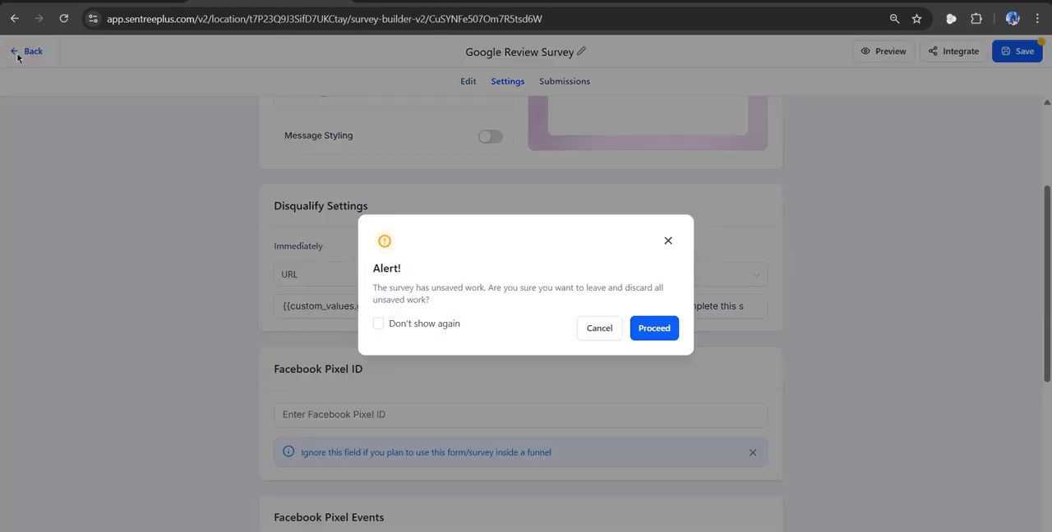
click(654, 331)
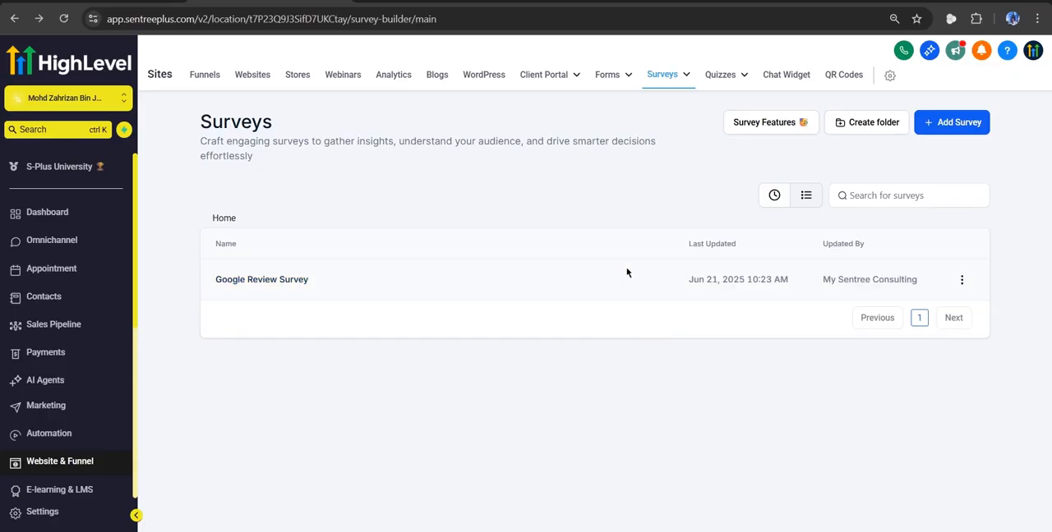
Reopen Google Review Survey and copy its share link from the integration options.
click(268, 281)
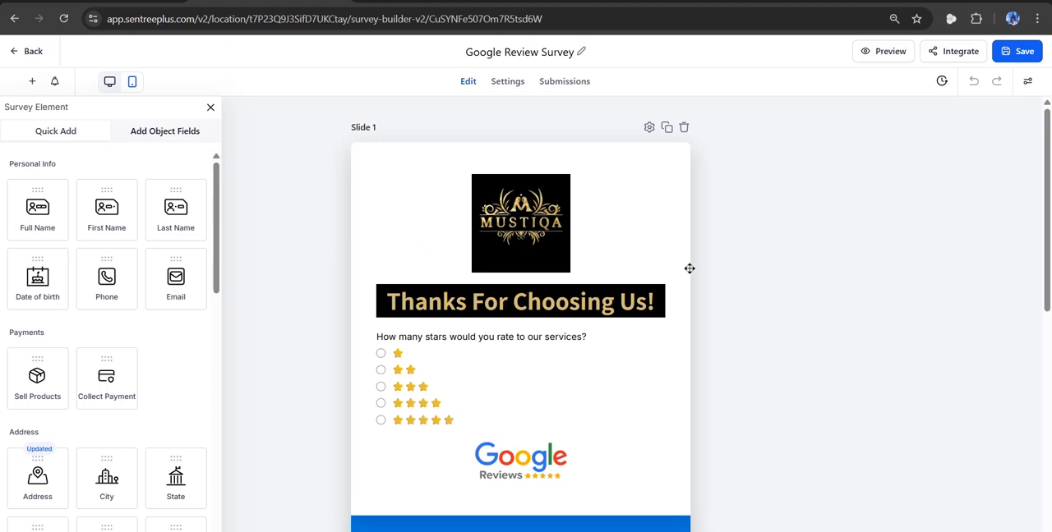
click(934, 54)
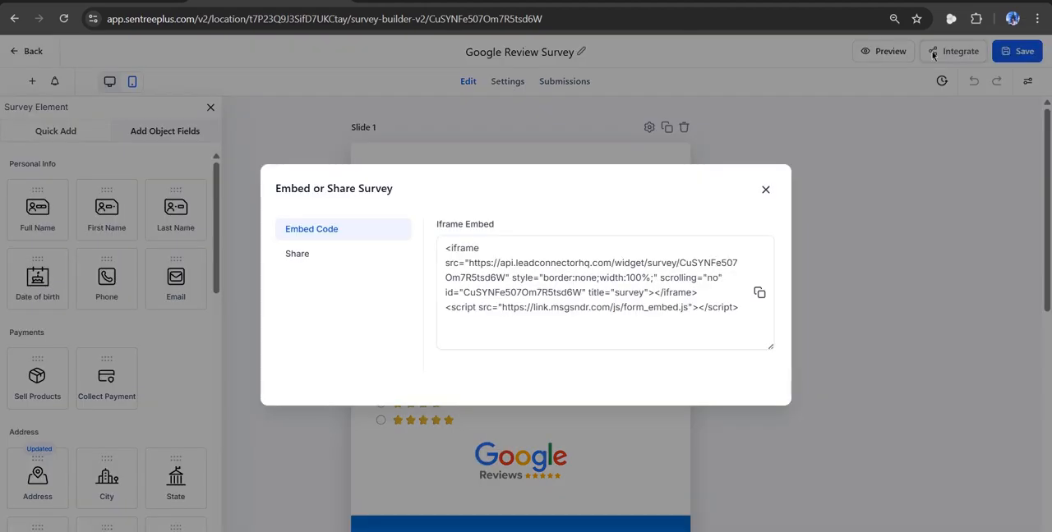
click(295, 257)
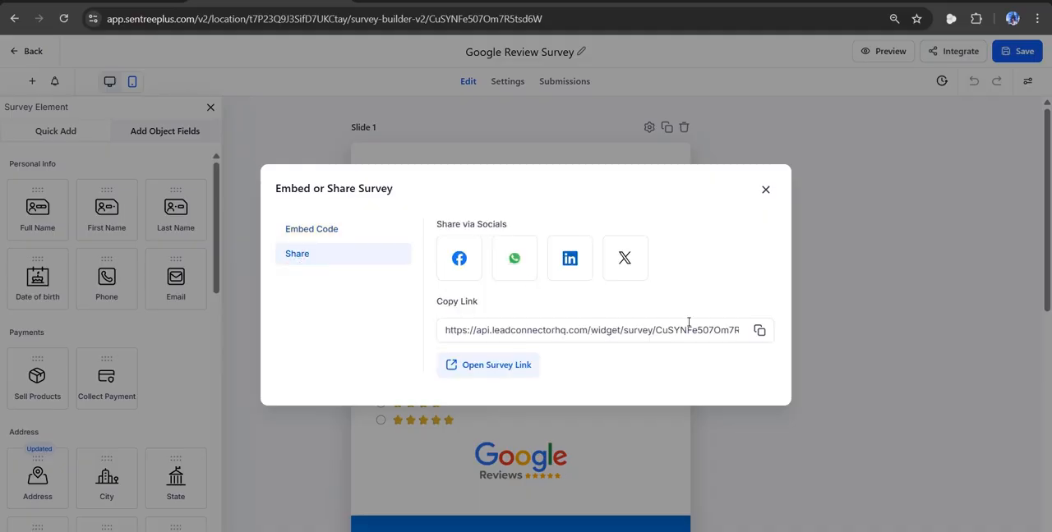
click(761, 332)
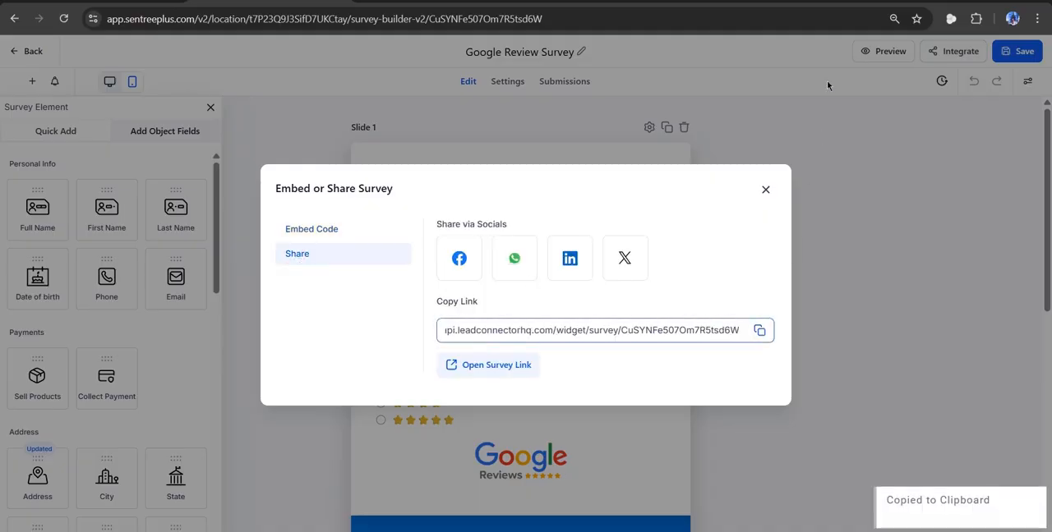
Open the copied survey link in a new browser tab.
key(ctrl+t)
key(ctrl+v)
key(Return)
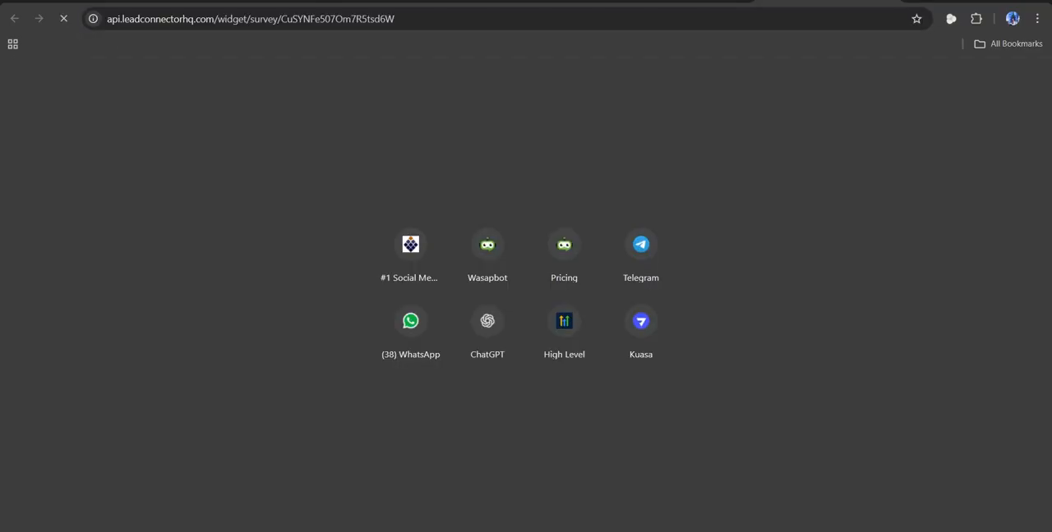